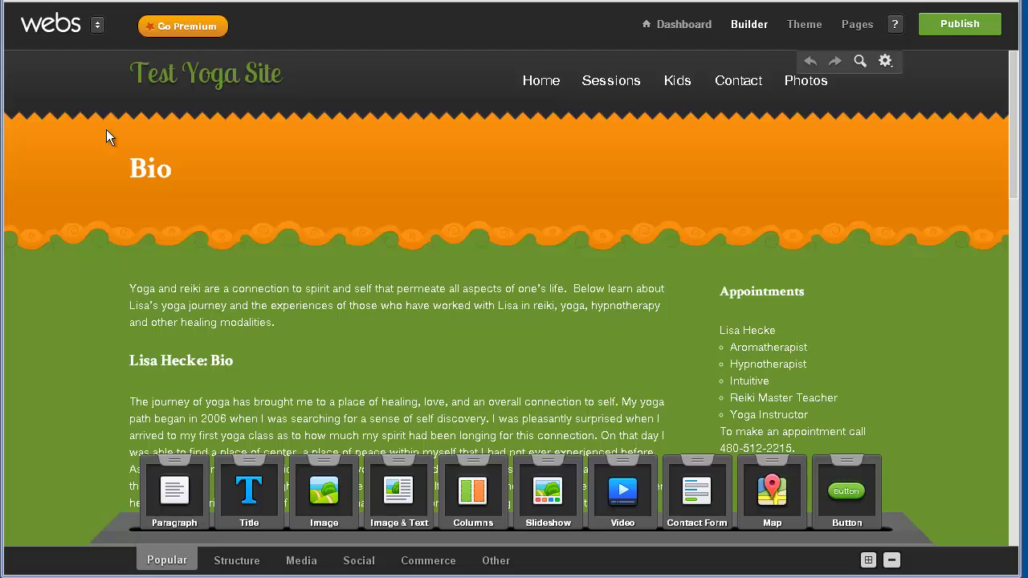
- Open the Home page for editing and look over the original Sacred Harts site's Bio & Testimonials page in Firefox
click(523, 81)
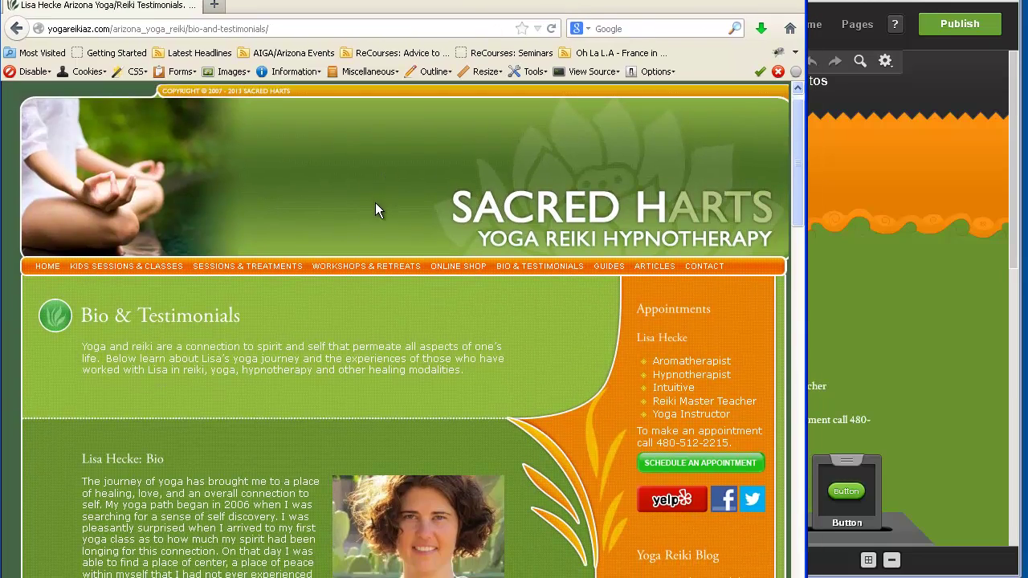
scroll(375, 202, down, 3)
scroll(375, 201, up, 3)
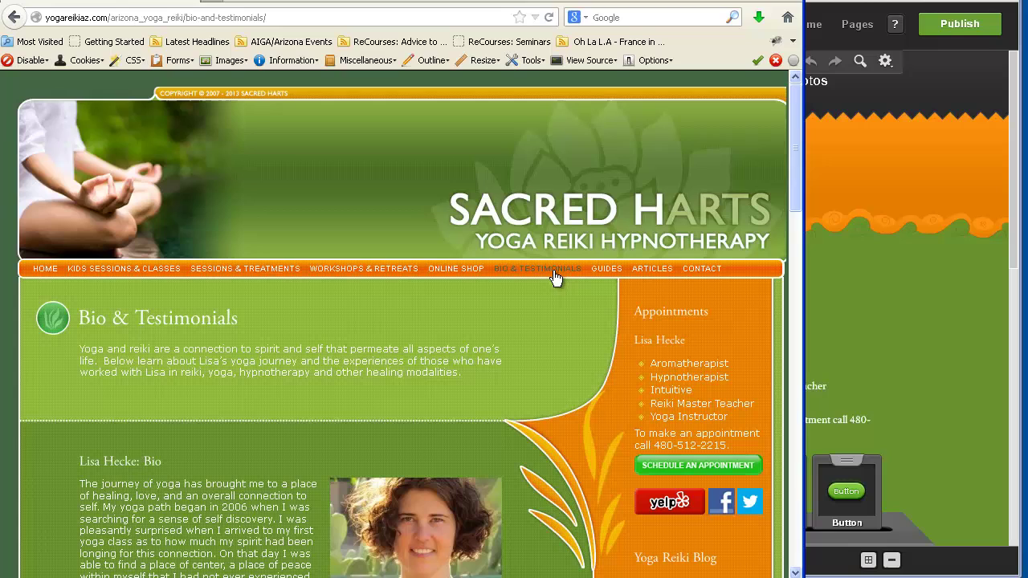
scroll(547, 275, down, 2)
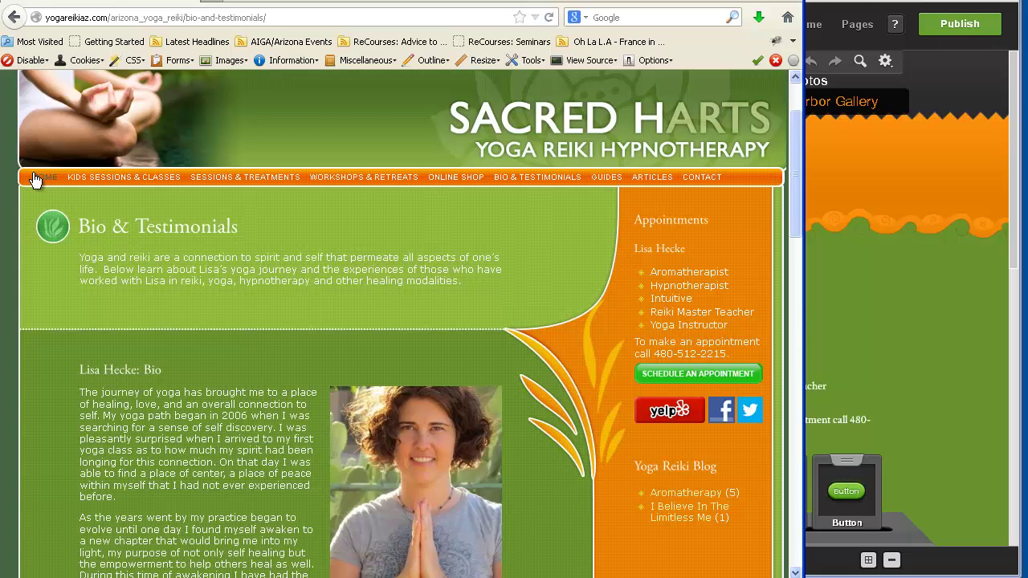
scroll(427, 457, down, 2)
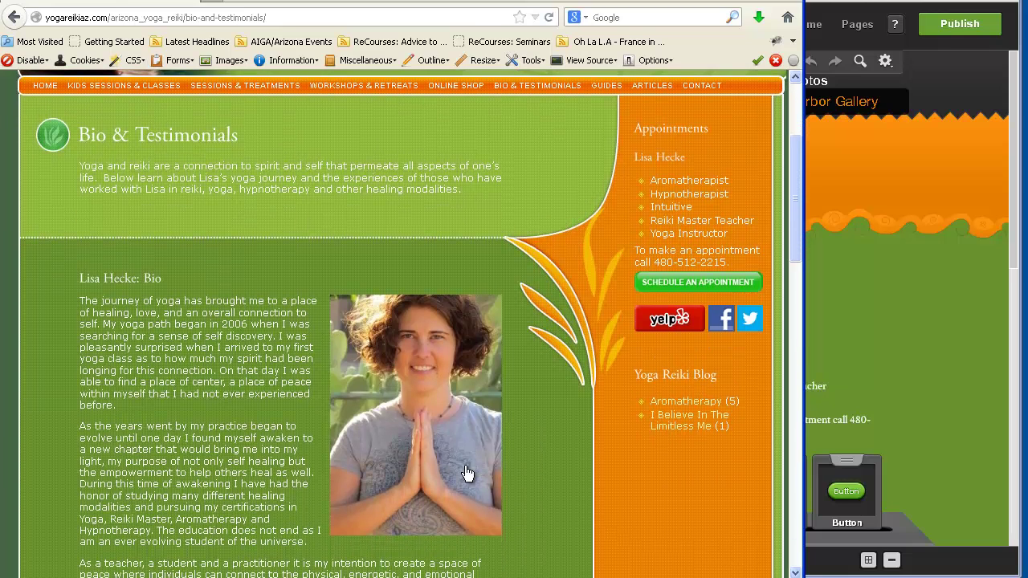
scroll(402, 377, up, 4)
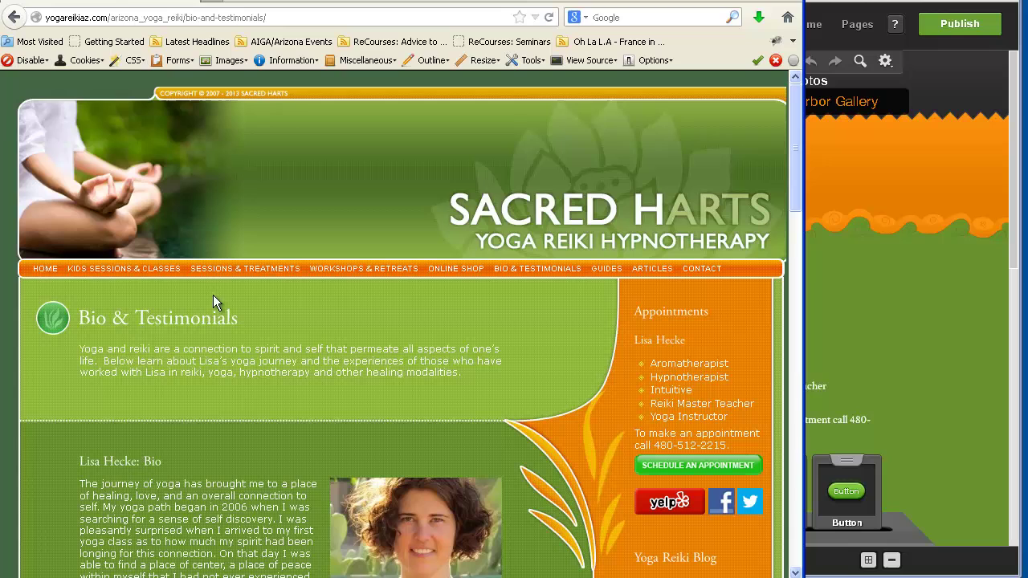
- Open the original site's home page and examine its welcome text and the photo placement in the About section
click(47, 273)
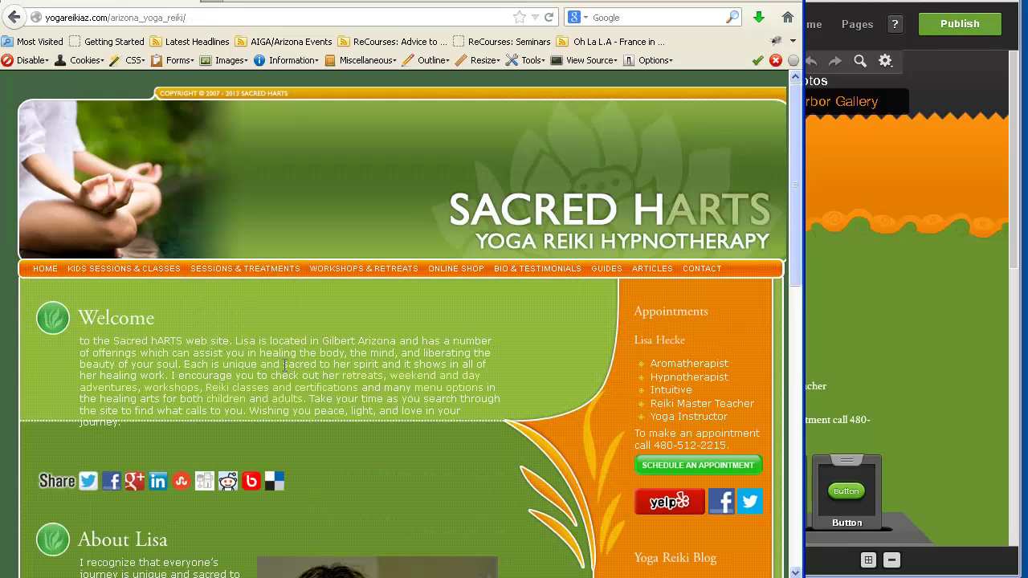
scroll(449, 427, down, 6)
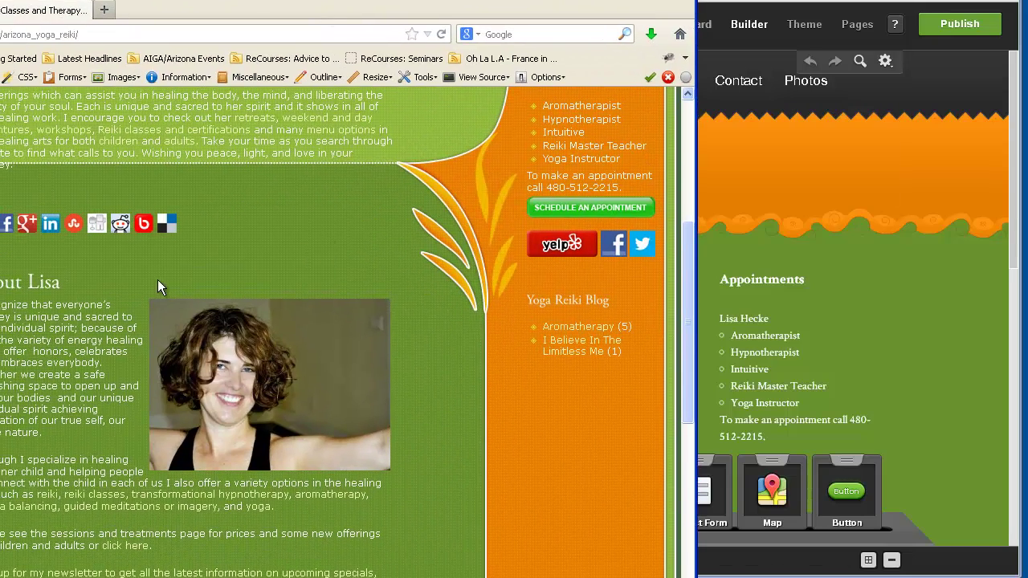
scroll(157, 280, up, 8)
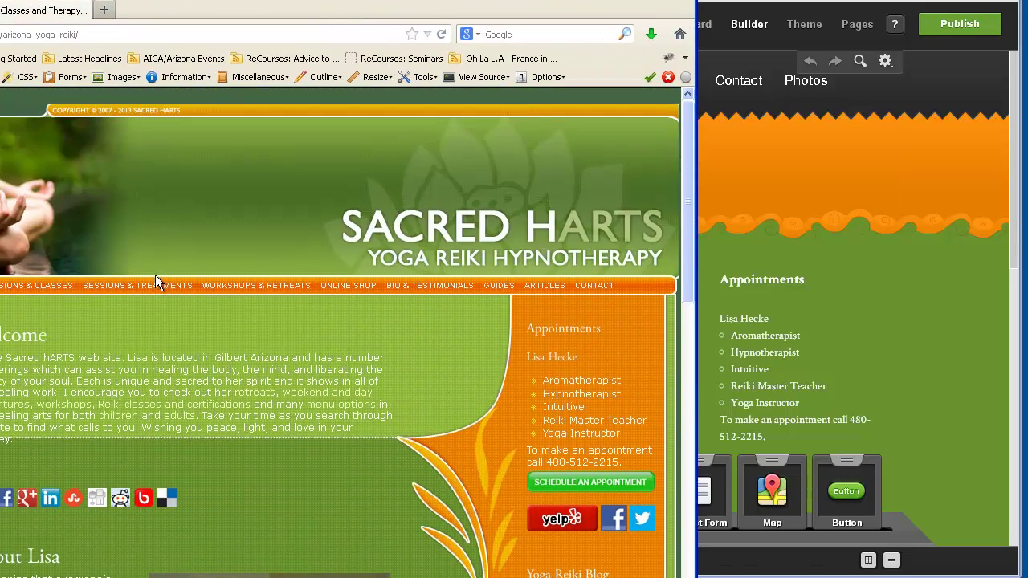
scroll(155, 274, down, 3)
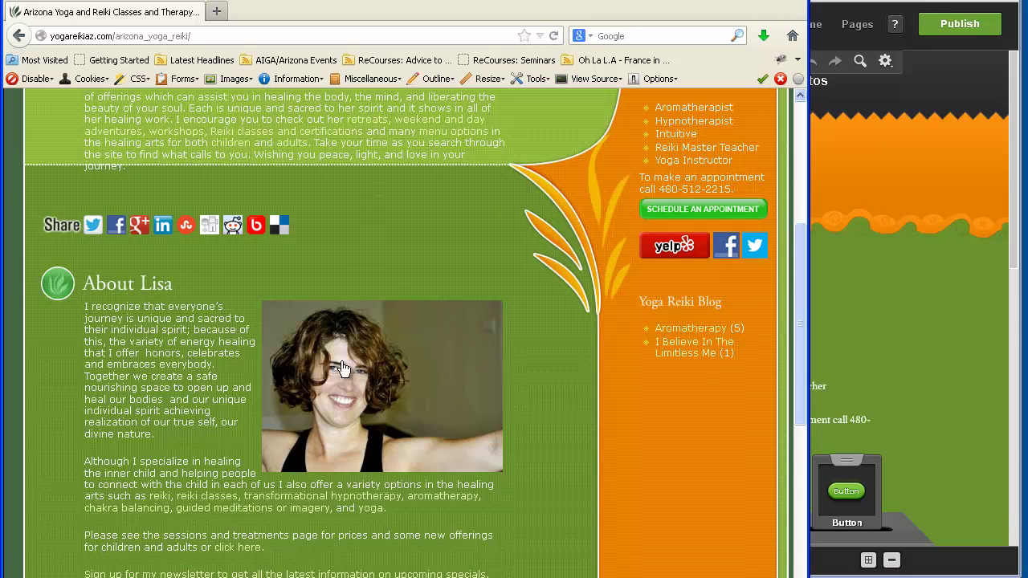
- Switch back to the Webs site builder and place an image module to the left of the About section's paragraph
drag(336, 3, 326, 0)
key(alt+Tab)
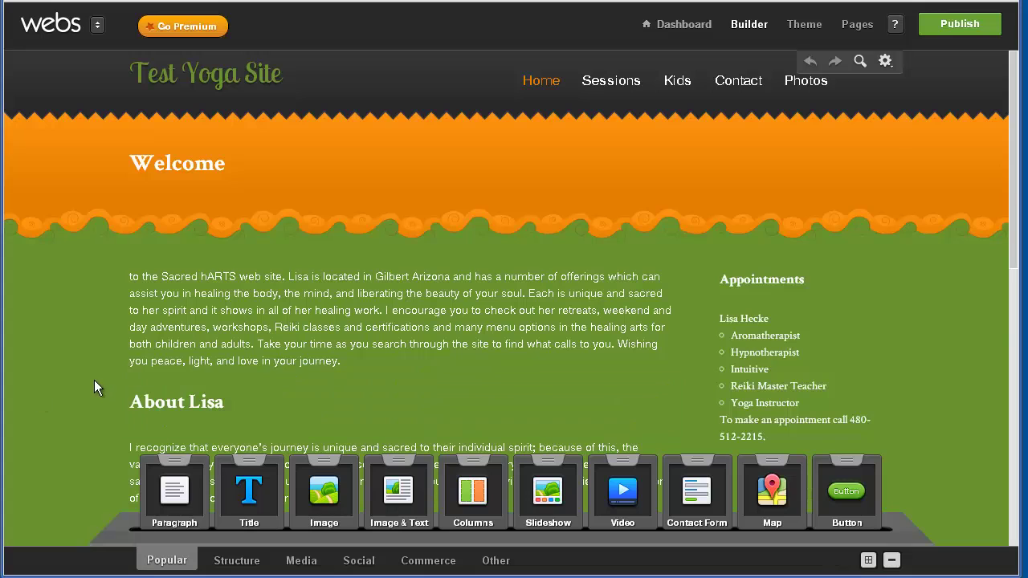
scroll(90, 384, down, 2)
scroll(90, 372, down, 1)
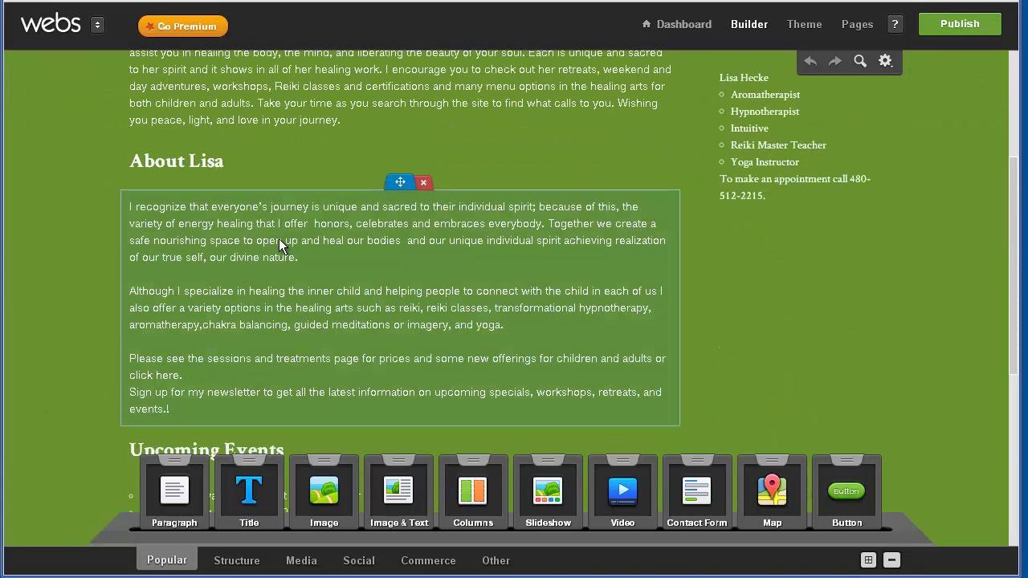
click(129, 206)
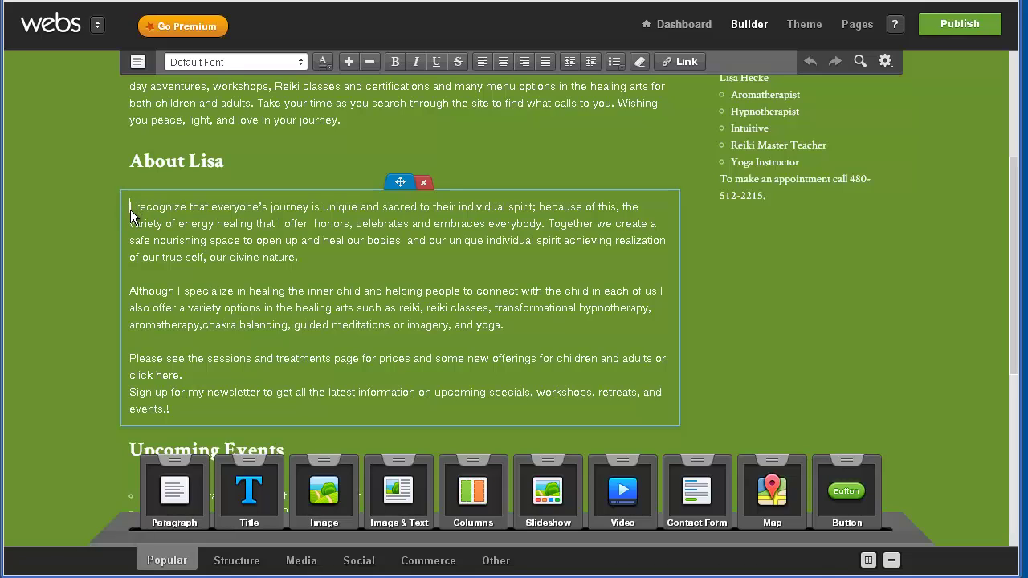
double_click(129, 206)
click(308, 500)
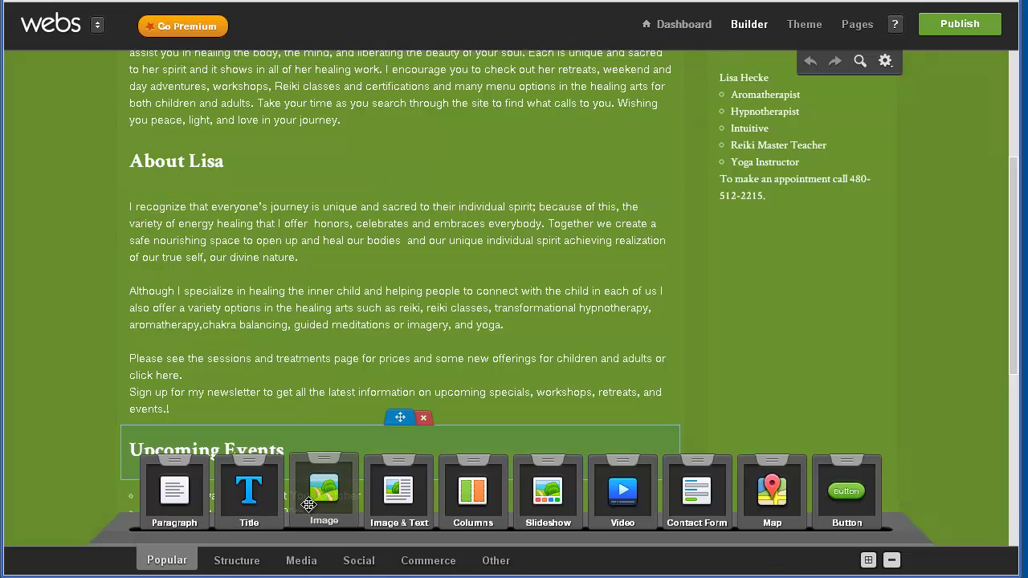
drag(307, 499, 148, 253)
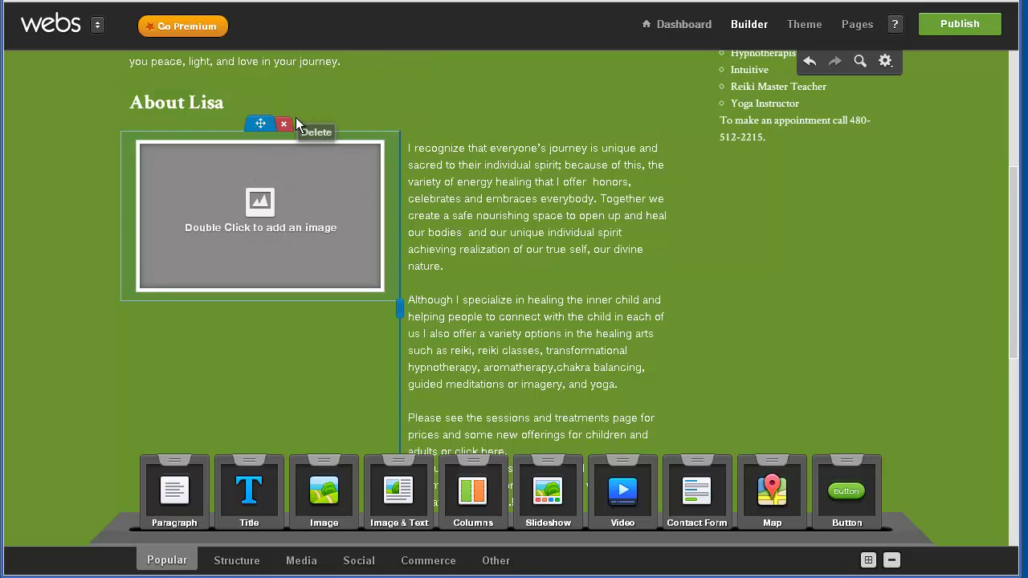
- Select the image placeholder in the About section and shrink it slightly
click(240, 202)
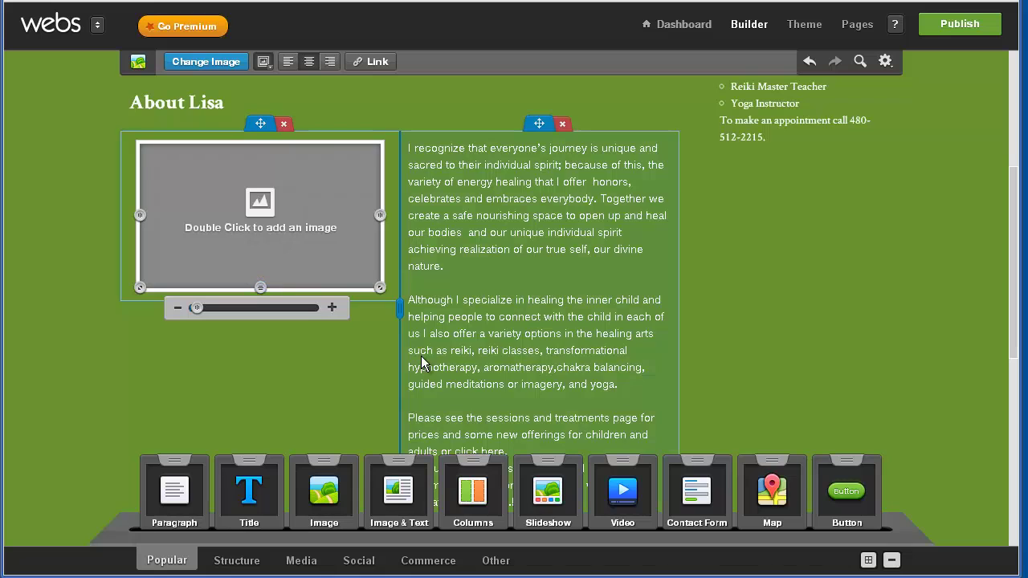
scroll(412, 310, down, 6)
scroll(412, 310, up, 5)
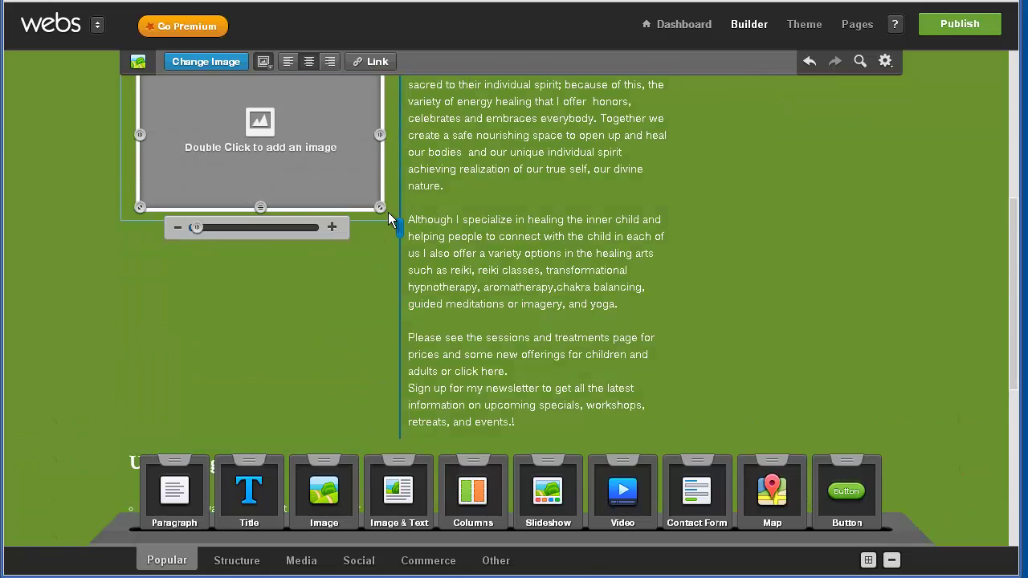
scroll(388, 235, up, 2)
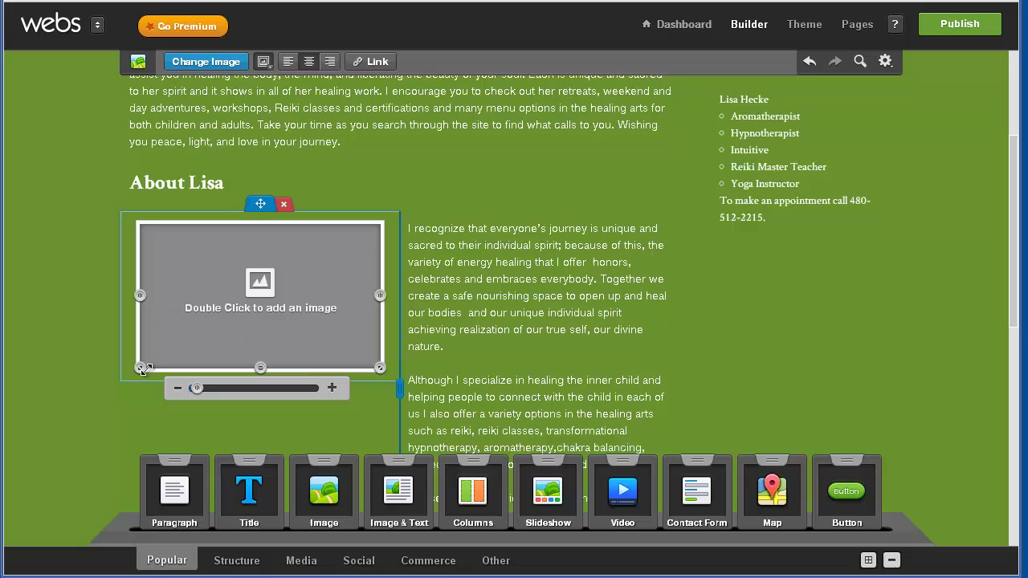
drag(140, 368, 144, 345)
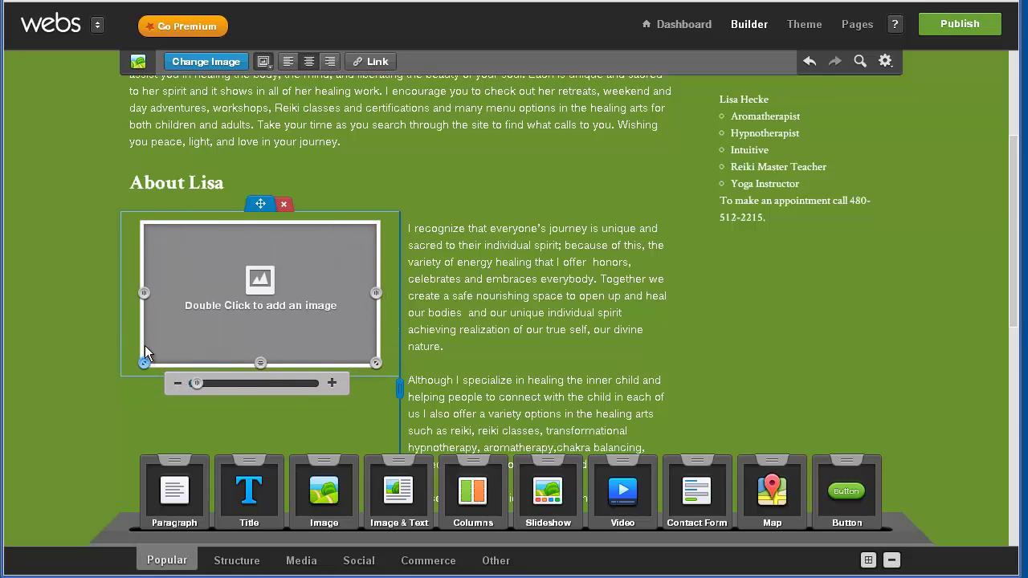
mouse_move(144, 293)
mouse_down()
mouse_move(179, 293)
mouse_move(132, 295)
mouse_up()
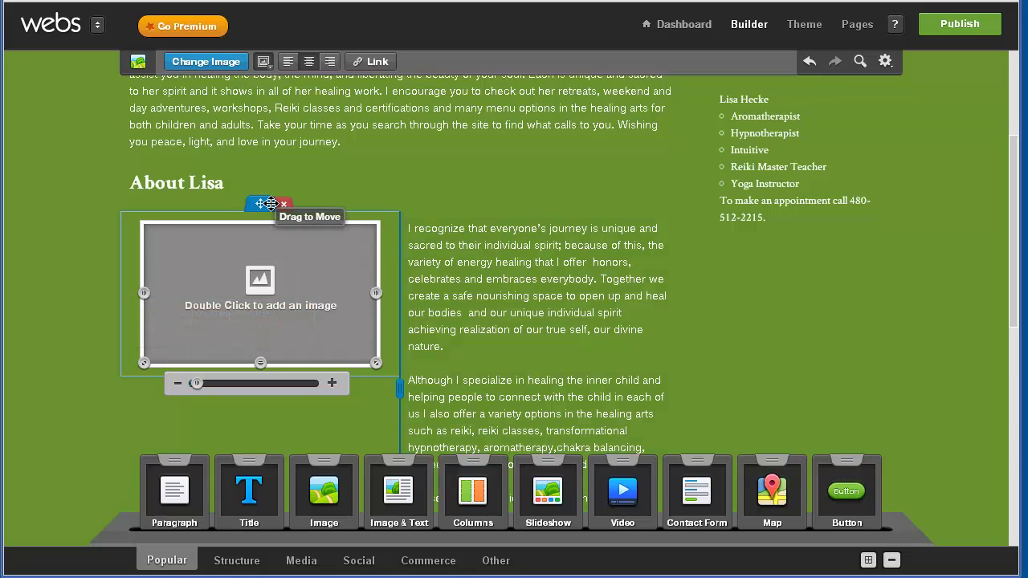
- Review the frame styles available for the image and the page's settings options
click(228, 277)
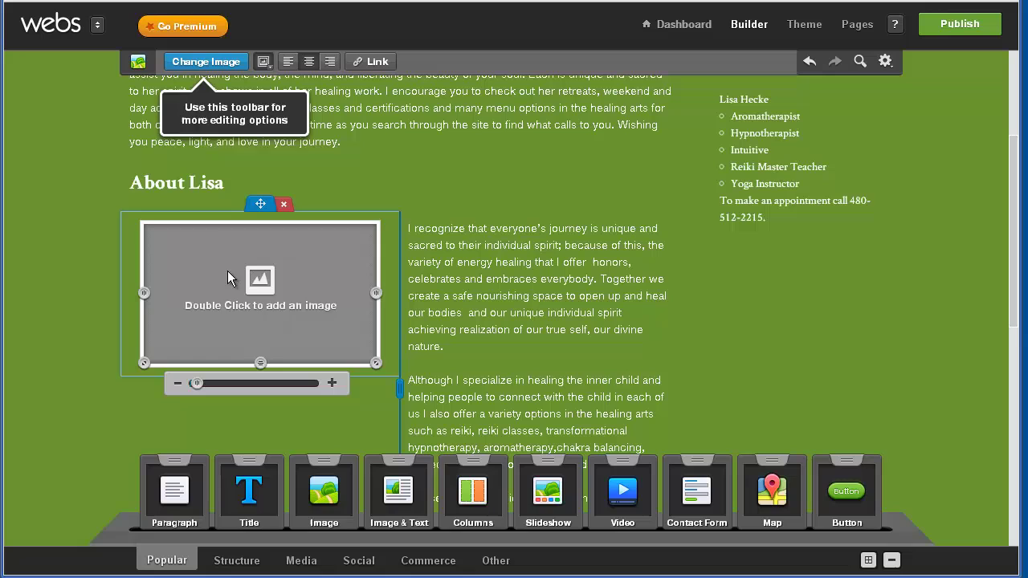
right_click(228, 271)
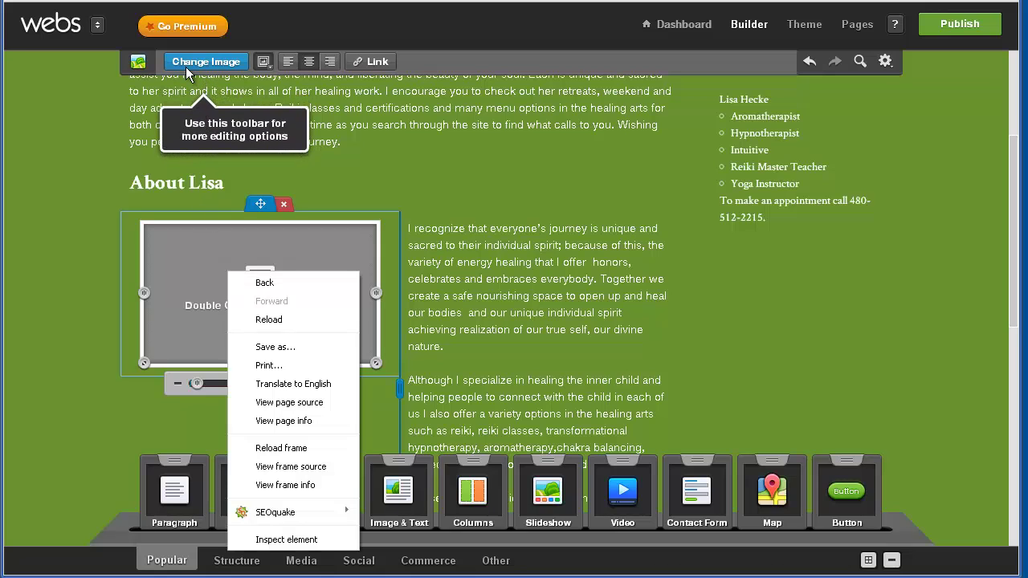
click(264, 61)
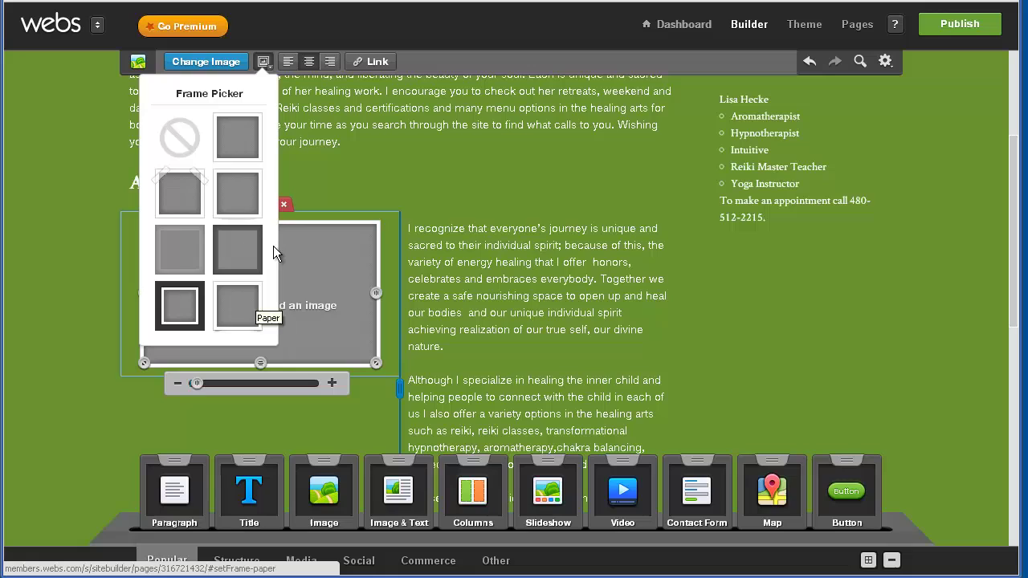
click(885, 62)
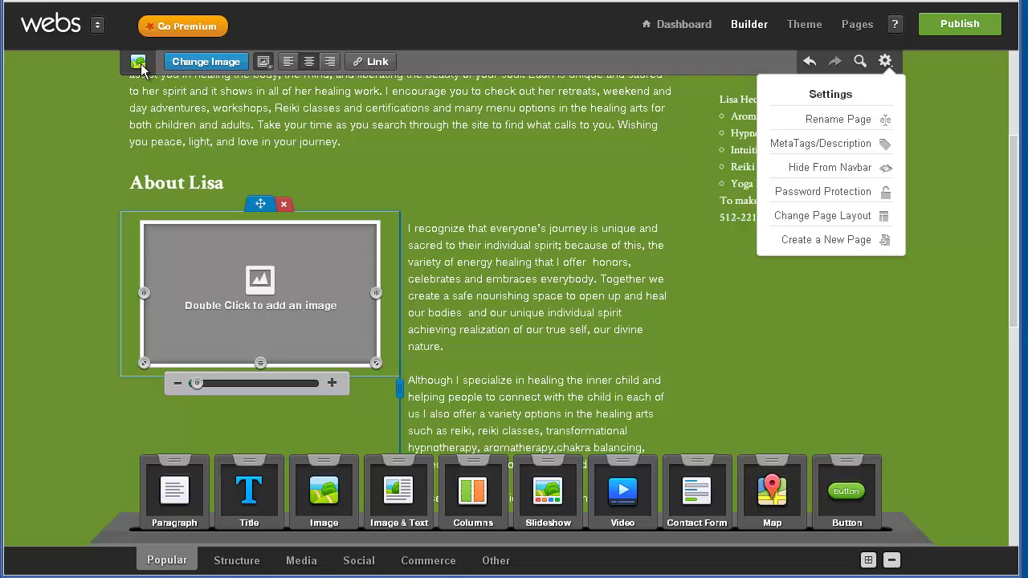
- Upload the portrait photo into the image placeholder and shift the picture within its frame
click(199, 64)
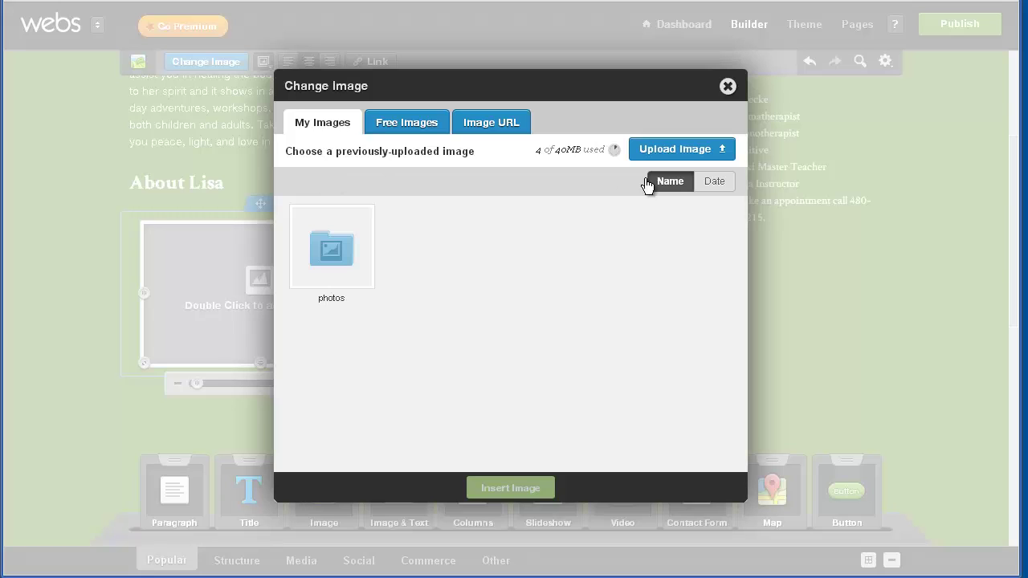
click(671, 150)
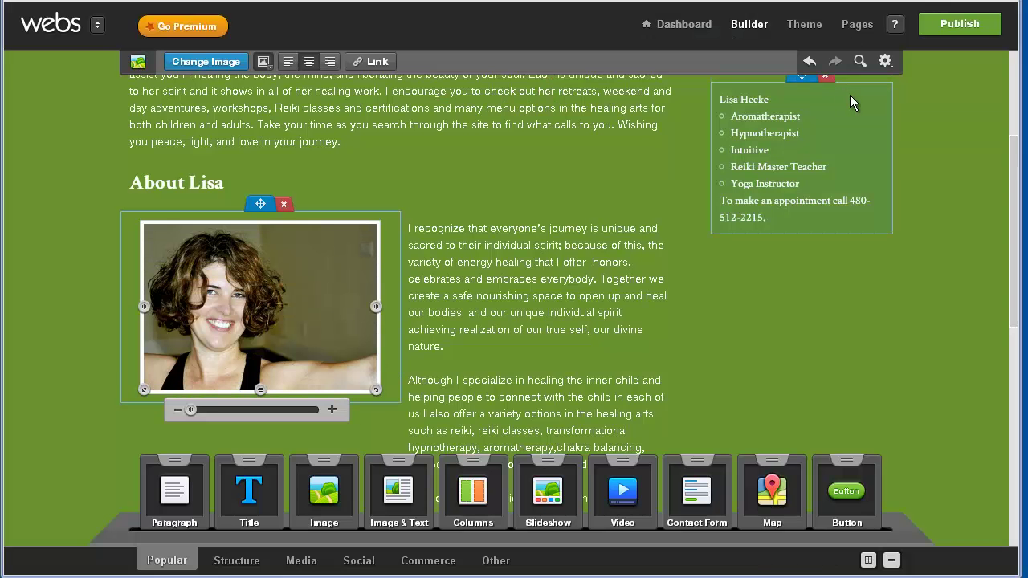
drag(260, 299, 240, 272)
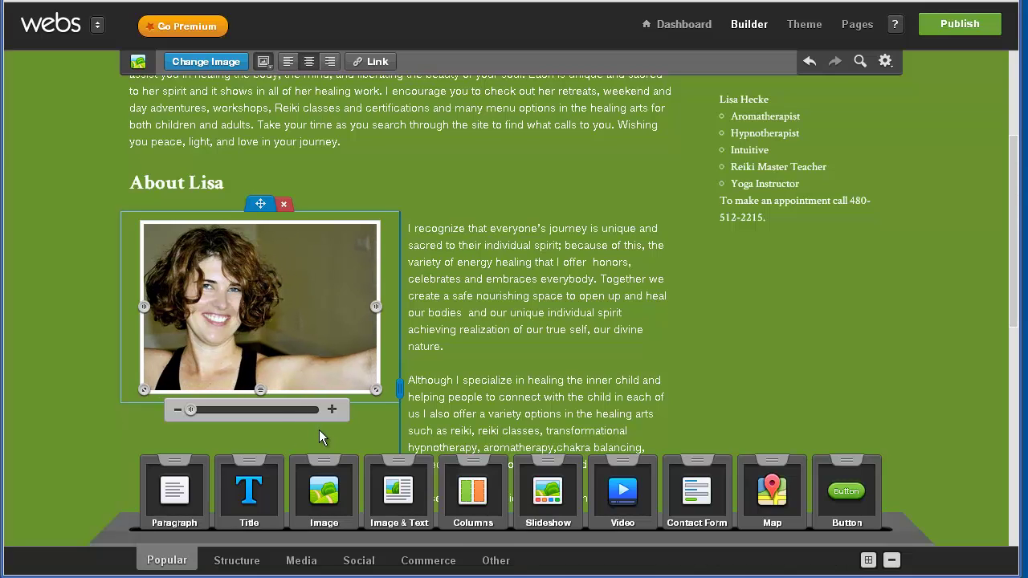
- Move the portrait photo from the left column to above the About paragraph in the right column
click(584, 330)
scroll(554, 313, down, 3)
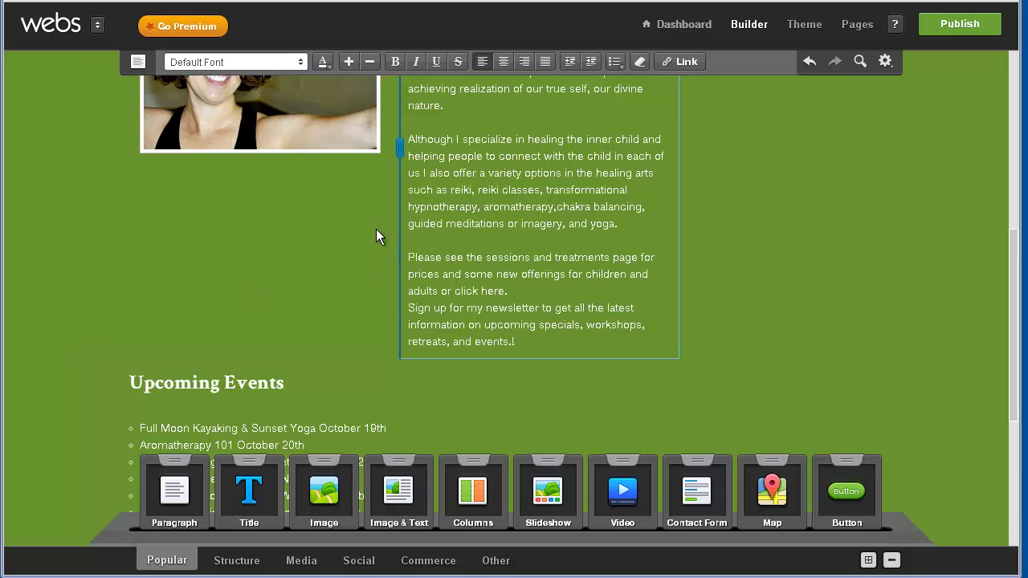
click(435, 223)
scroll(435, 224, down, 3)
scroll(434, 223, up, 4)
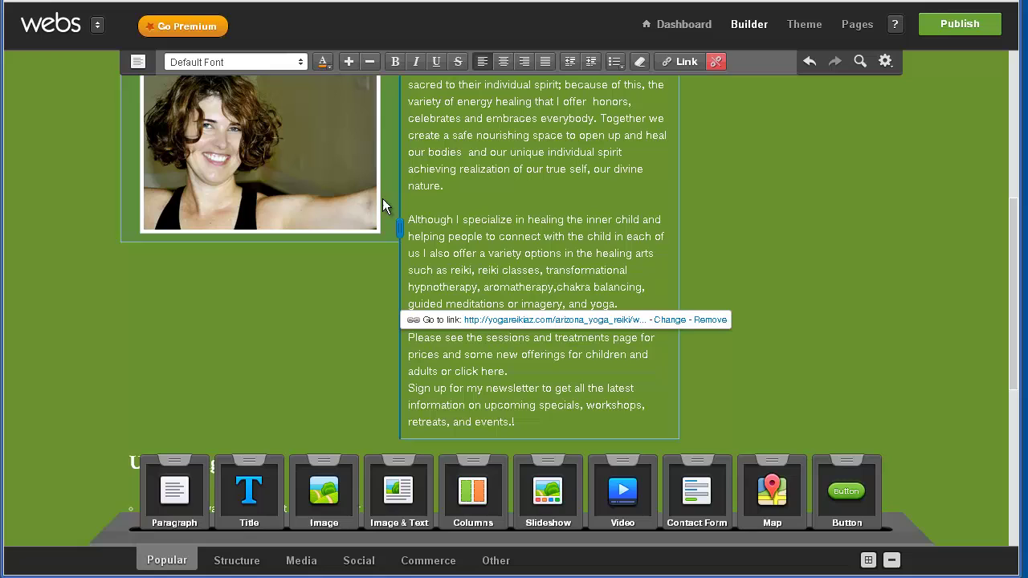
scroll(242, 278, up, 2)
click(243, 278)
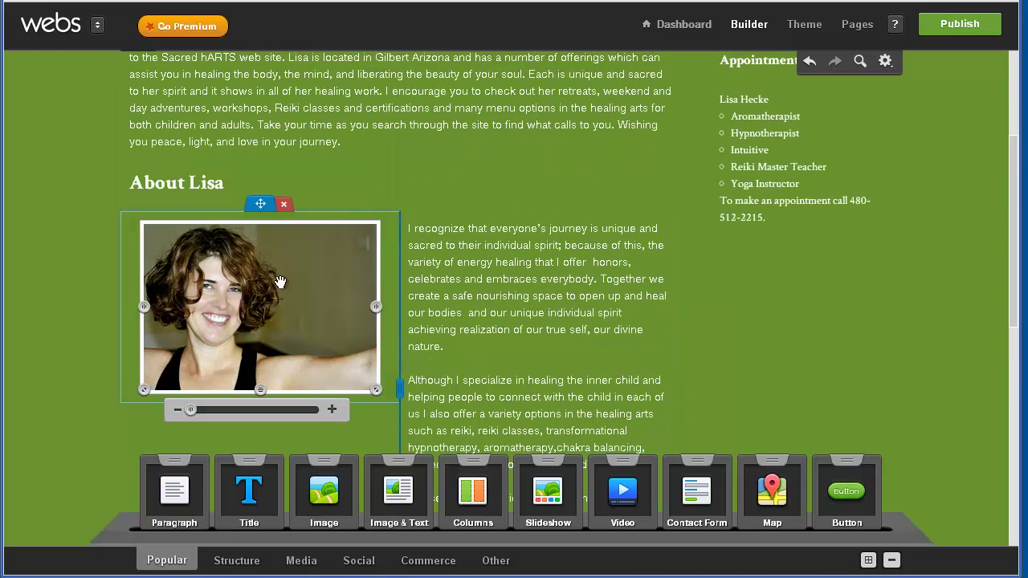
drag(260, 204, 435, 243)
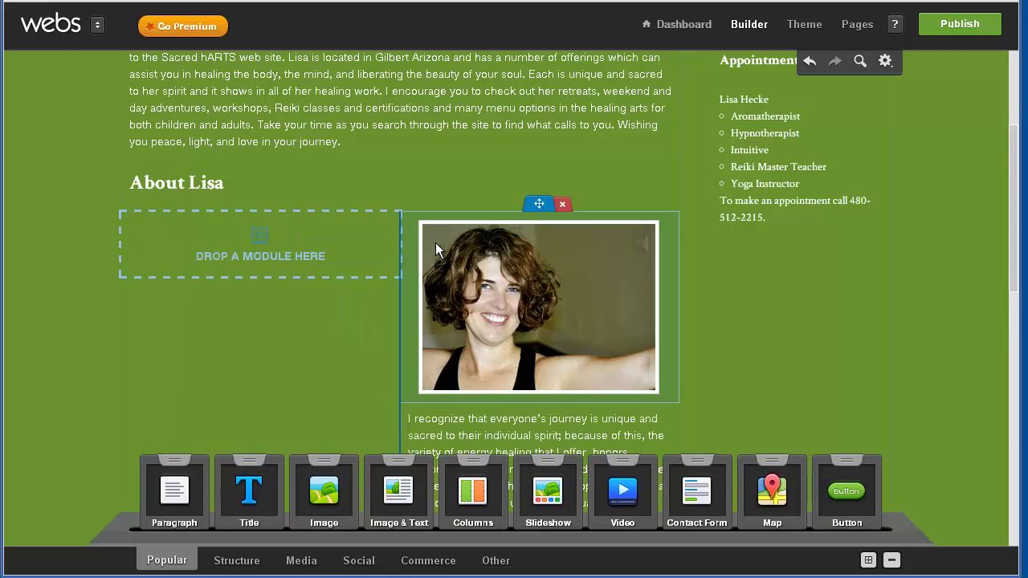
- Narrow the empty left column and delete it so the photo and About text span the full content width
scroll(282, 255, down, 3)
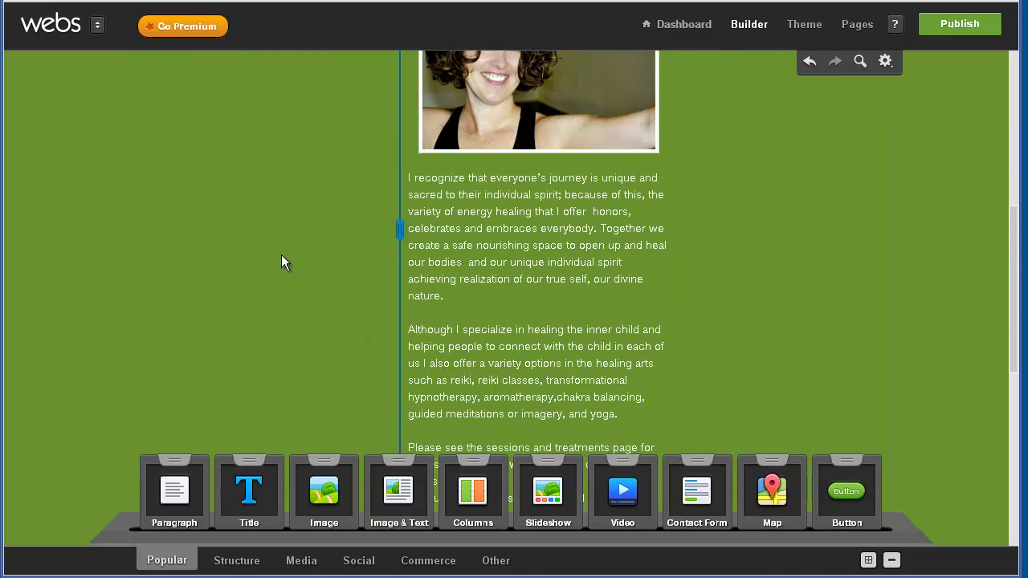
scroll(281, 255, up, 3)
scroll(402, 298, down, 2)
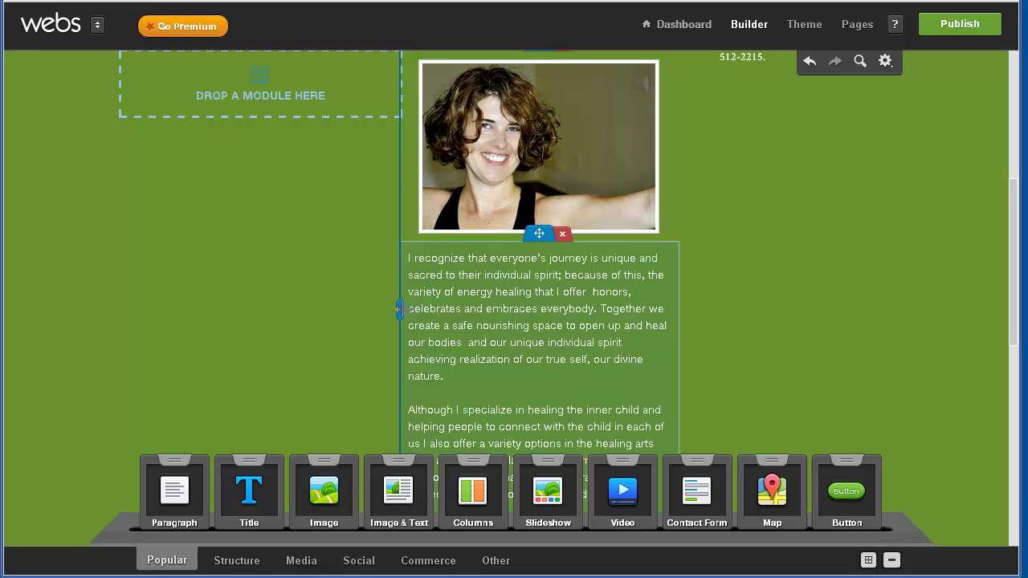
drag(399, 309, 63, 182)
scroll(63, 182, up, 3)
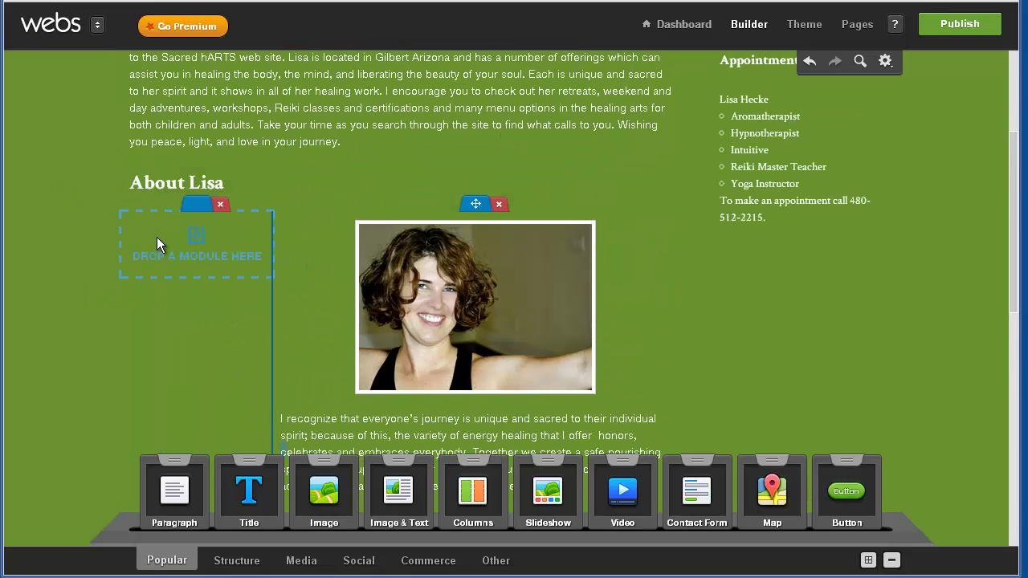
click(220, 204)
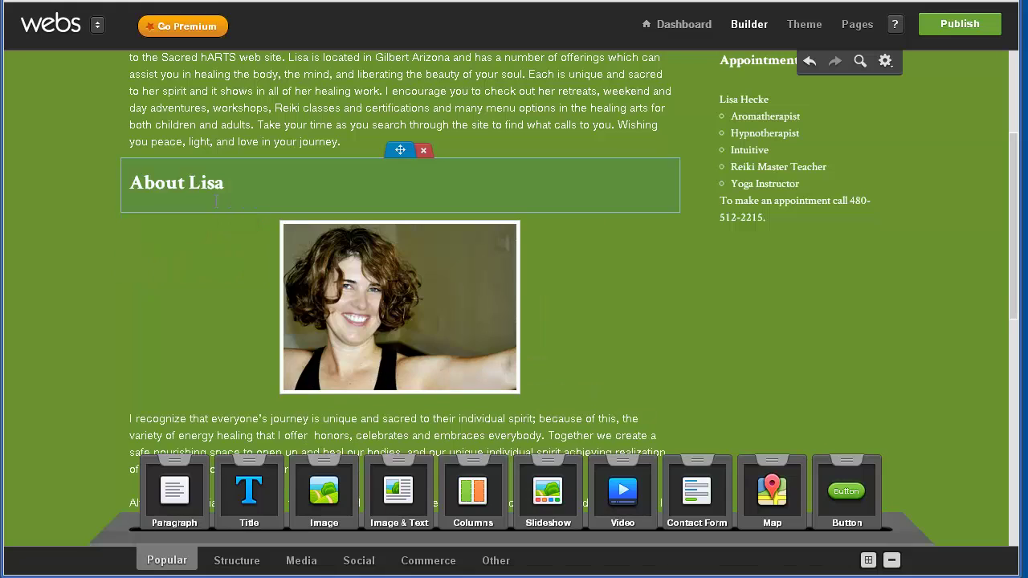
scroll(215, 218, down, 3)
scroll(374, 220, up, 2)
scroll(374, 220, up, 2)
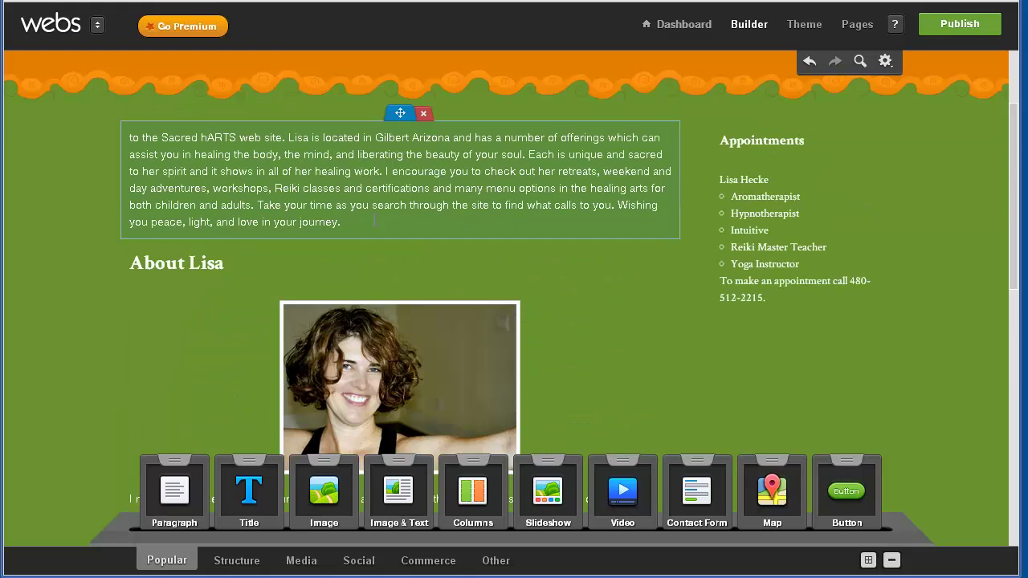
- Enlarge the portrait photo below the About heading and slightly reduce the height of its frame
scroll(374, 220, down, 4)
scroll(374, 220, up, 2)
scroll(373, 220, up, 3)
scroll(373, 220, down, 4)
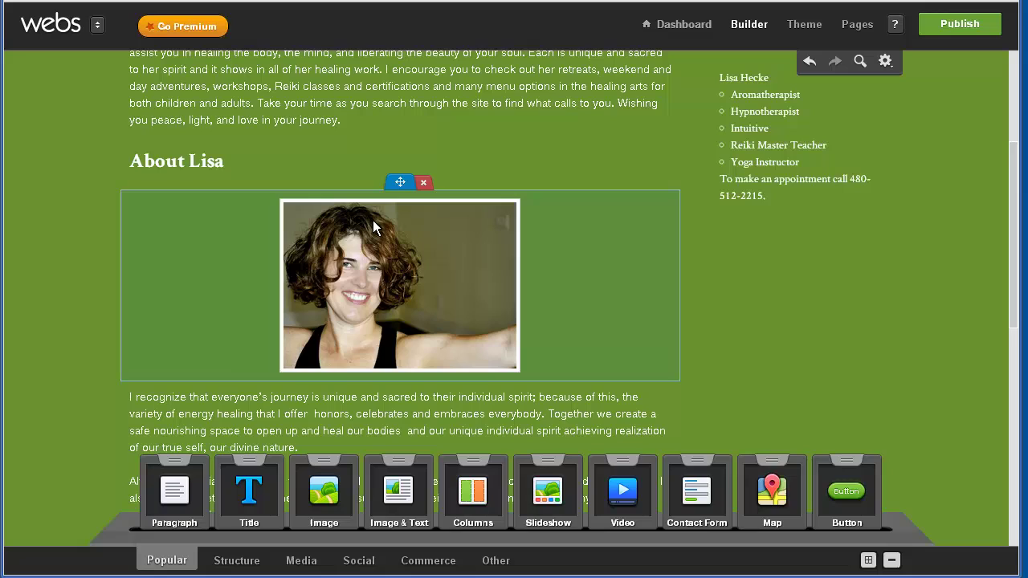
click(415, 228)
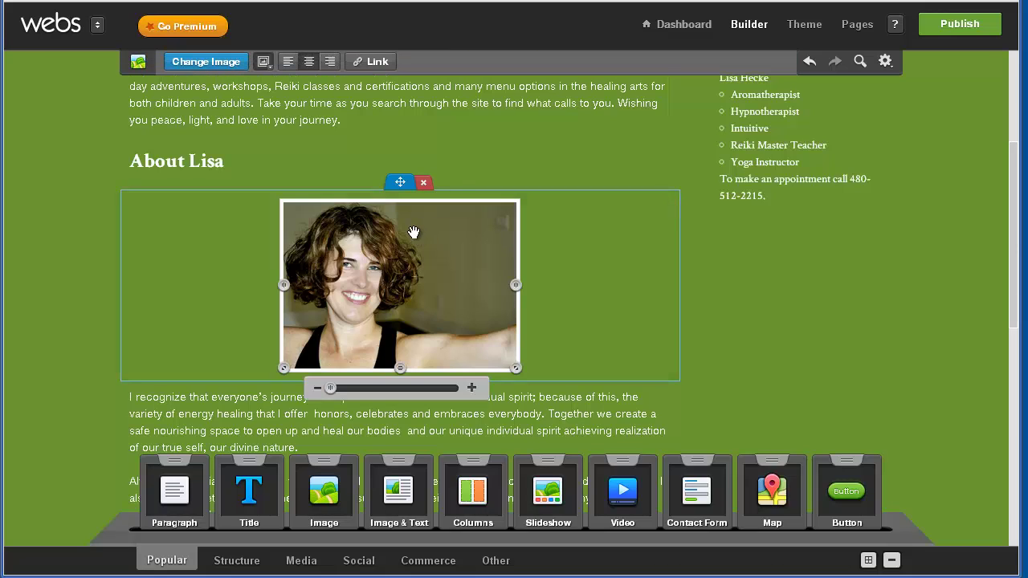
right_click(411, 230)
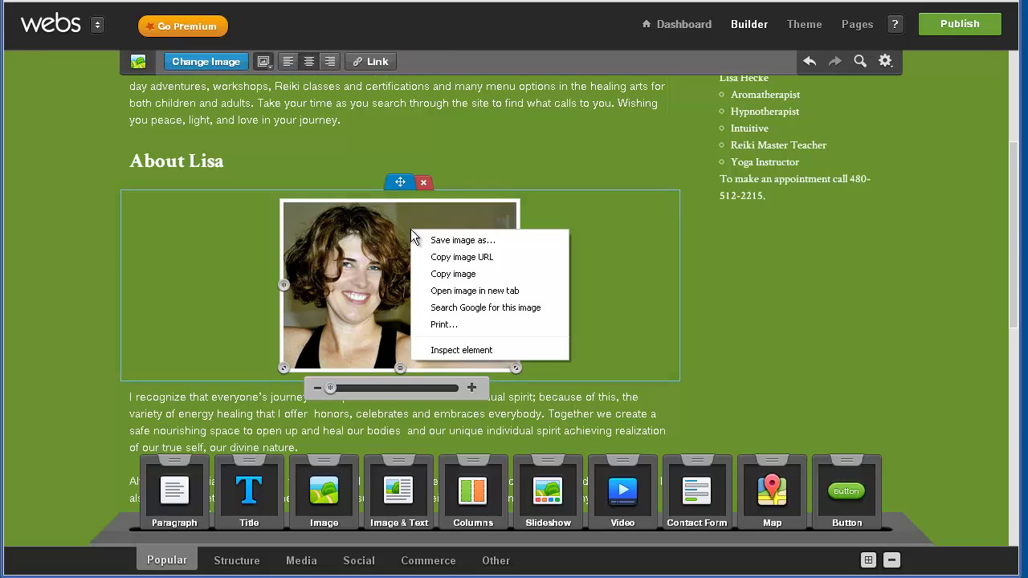
click(341, 294)
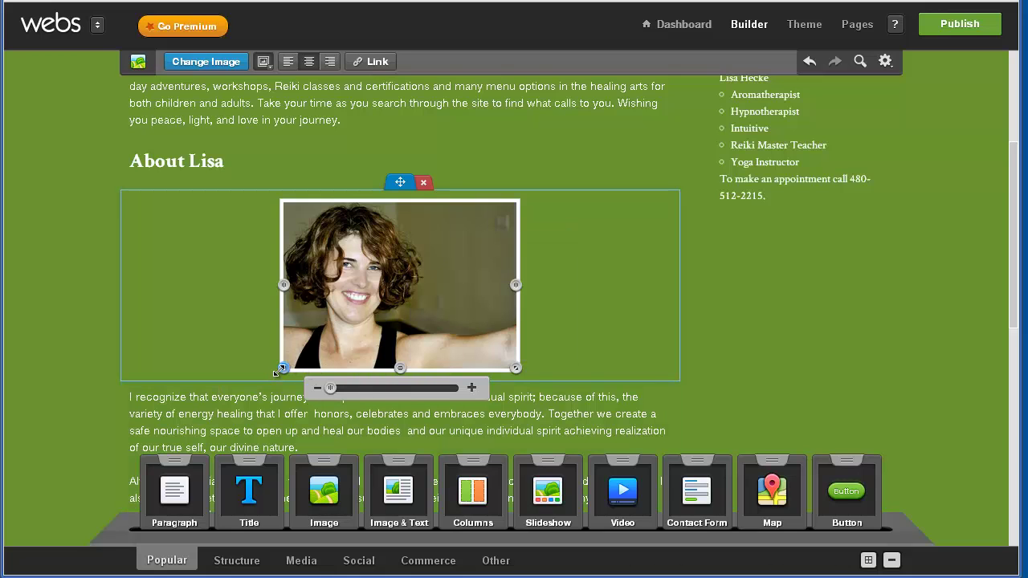
drag(277, 371, 143, 411)
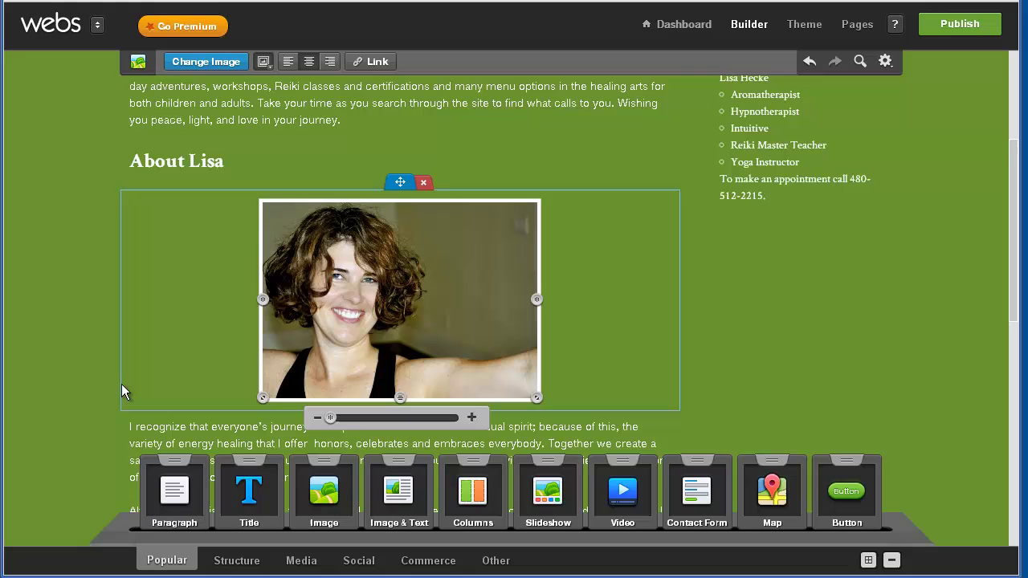
scroll(327, 237, down, 5)
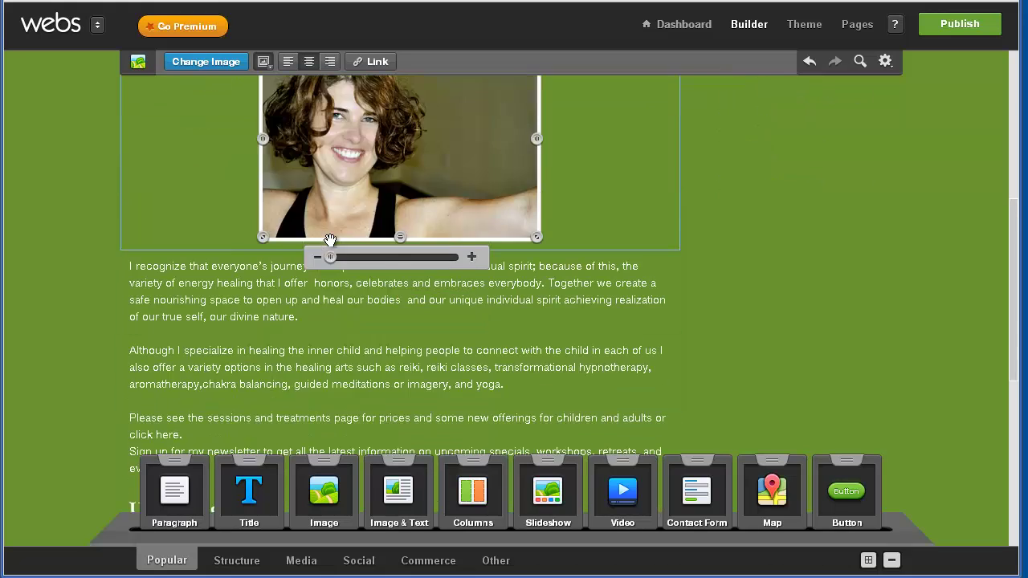
scroll(327, 237, up, 4)
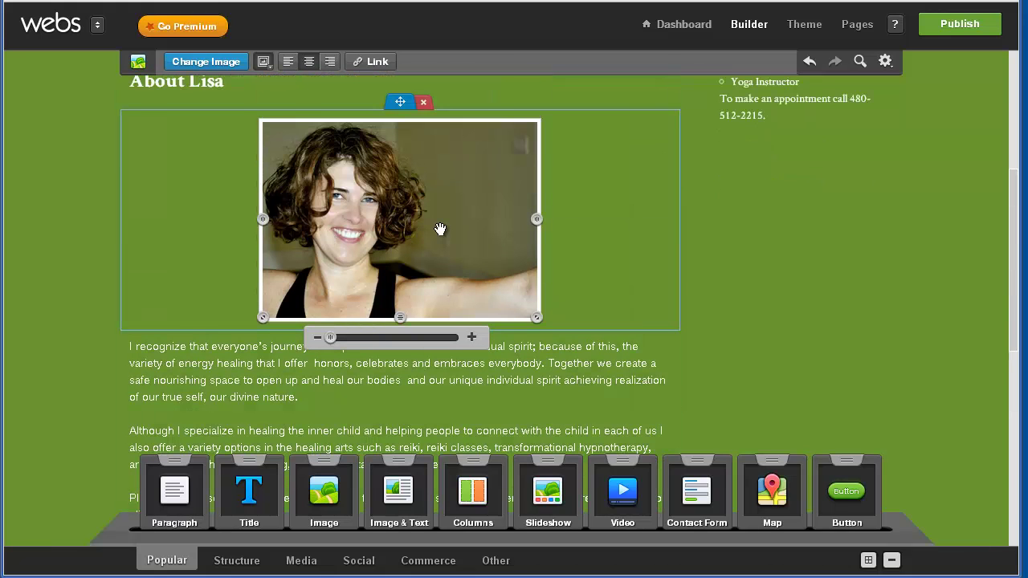
scroll(440, 230, up, 1)
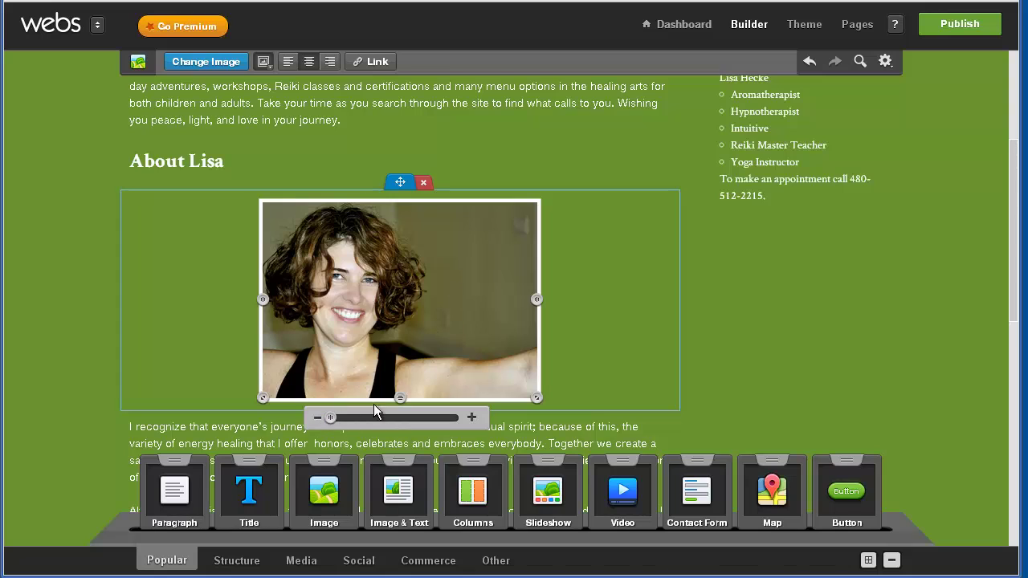
mouse_move(400, 398)
mouse_down()
mouse_move(400, 374)
mouse_move(400, 392)
mouse_up()
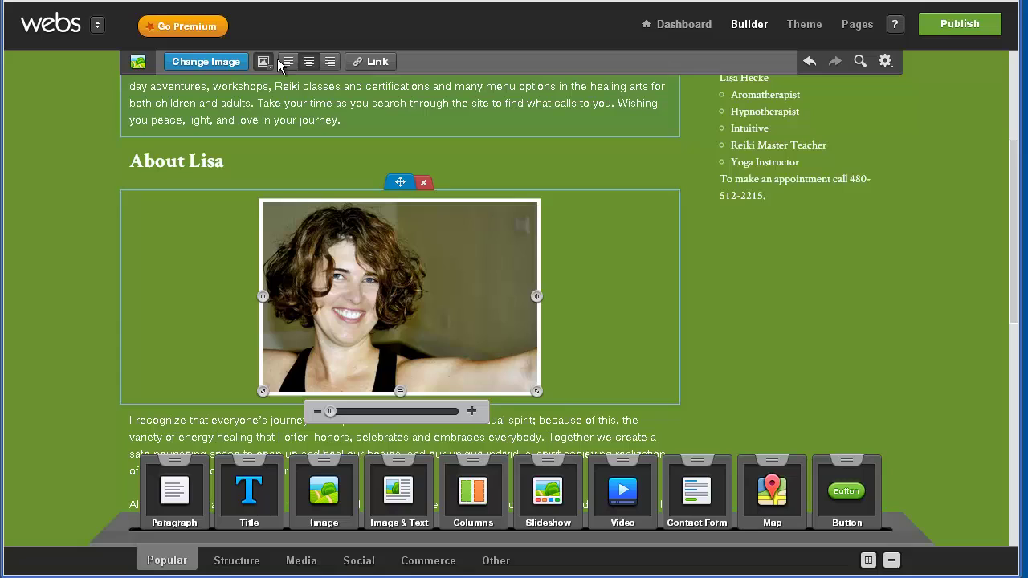
- Try left and right alignment for the portrait photo, leaving it right-aligned above the About paragraph
click(330, 62)
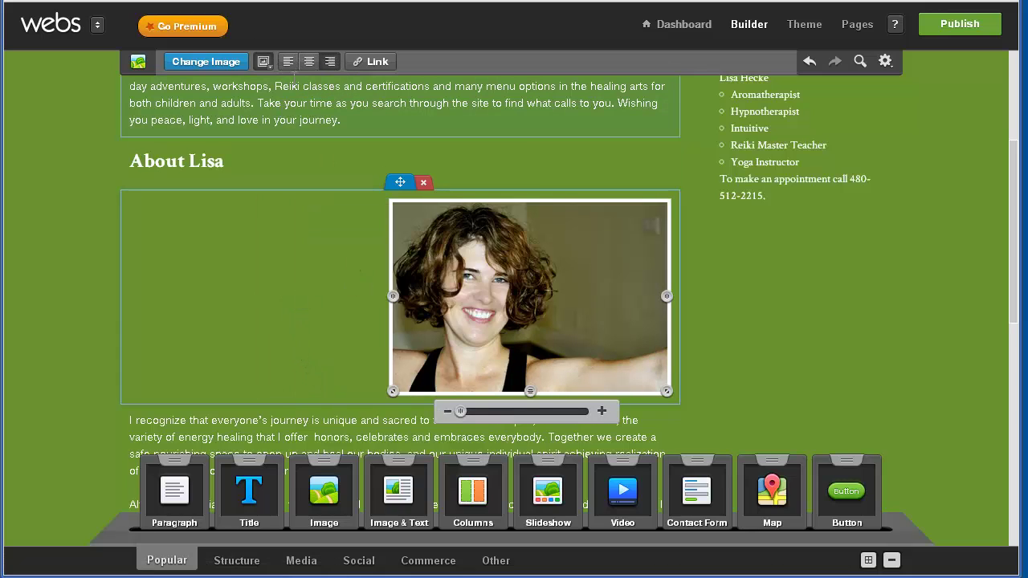
click(287, 62)
click(326, 63)
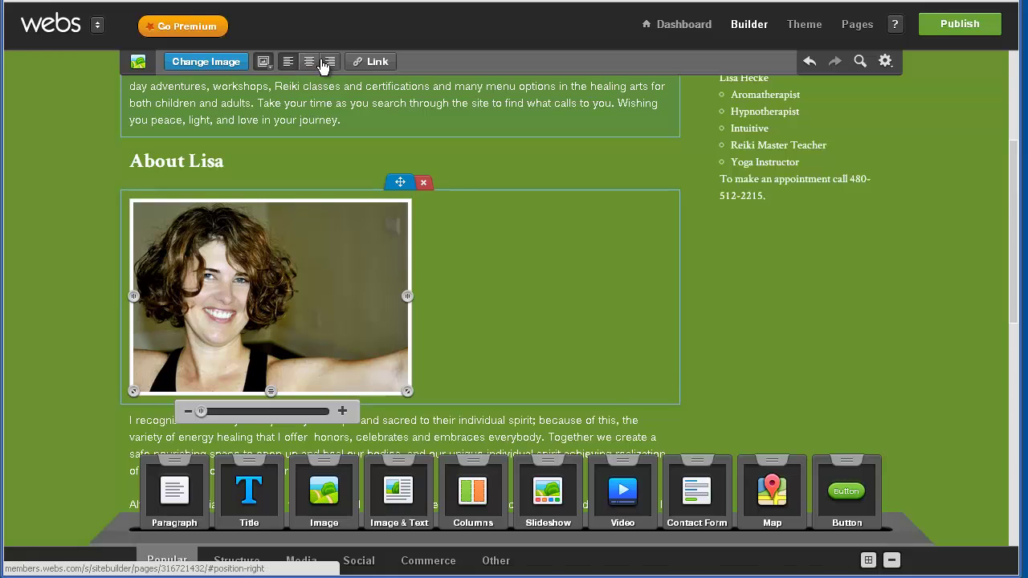
scroll(361, 299, down, 3)
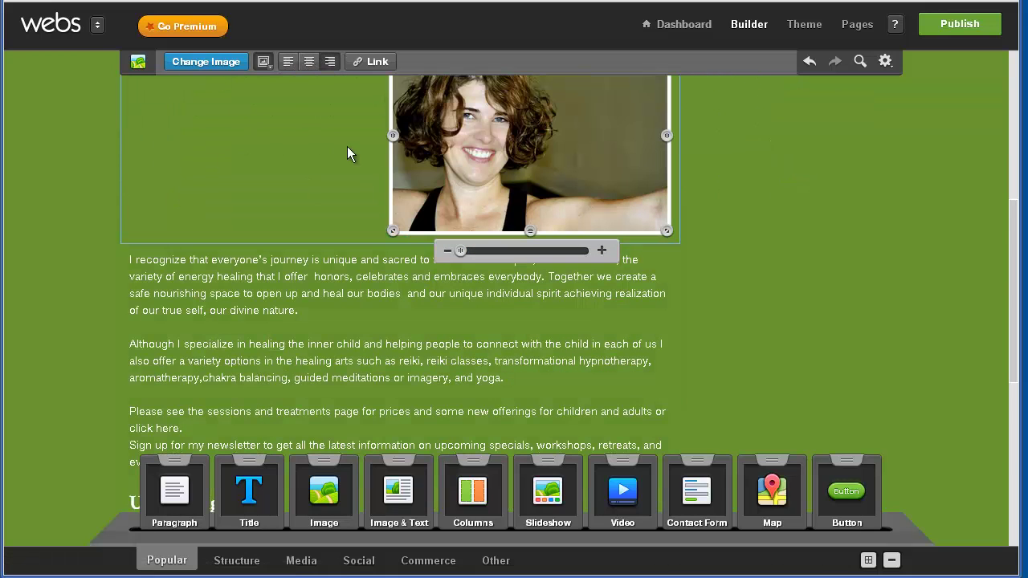
- Try to move the portrait photo down into the About paragraph so the text wraps around it
drag(454, 153, 446, 276)
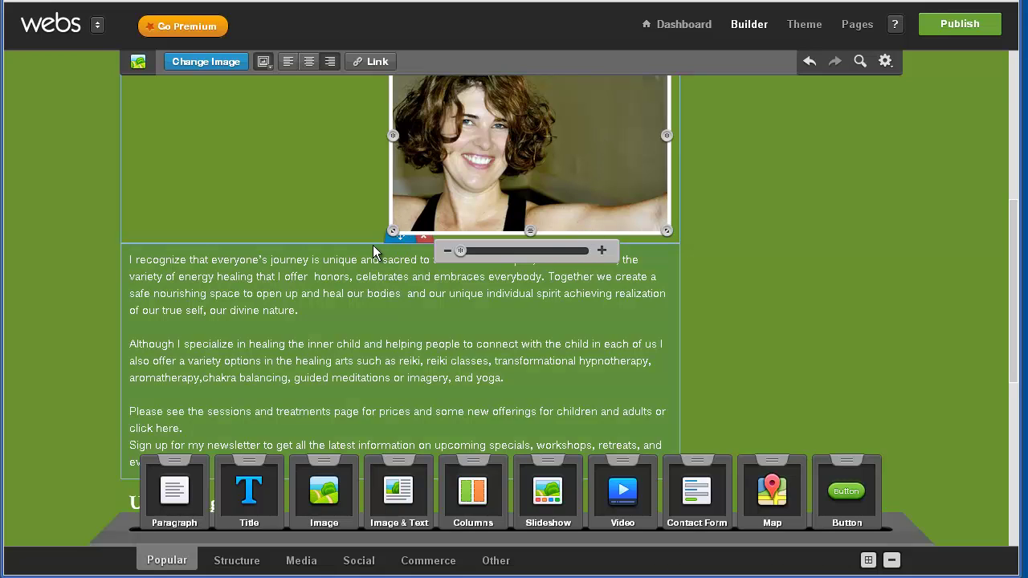
scroll(373, 245, up, 3)
scroll(135, 355, down, 1)
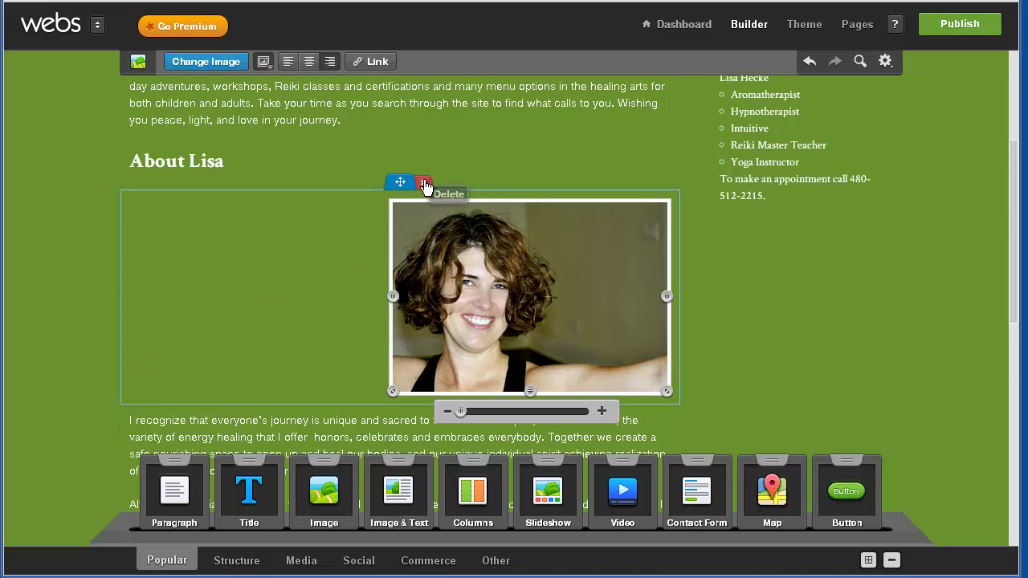
drag(400, 183, 406, 438)
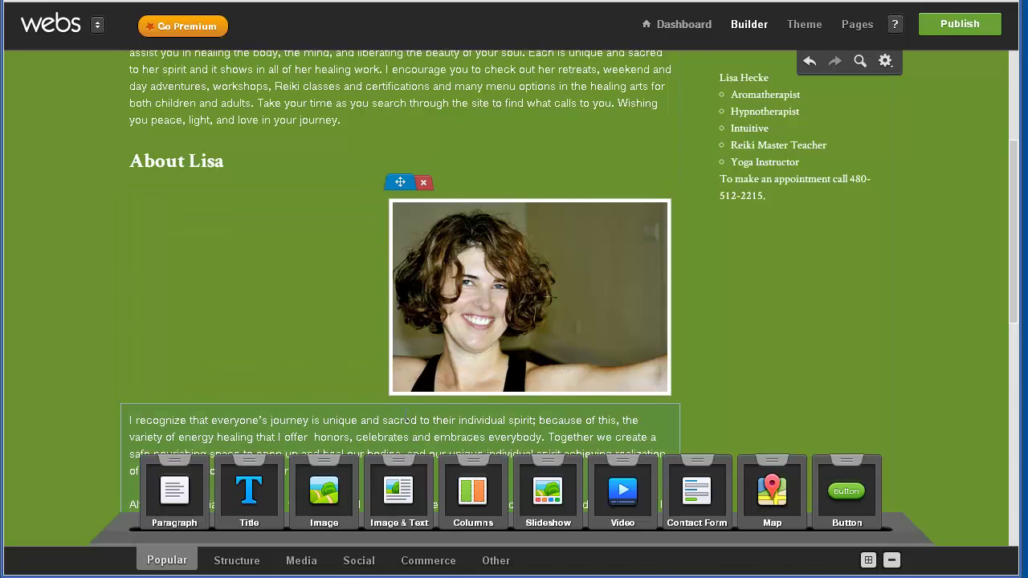
scroll(418, 290, down, 2)
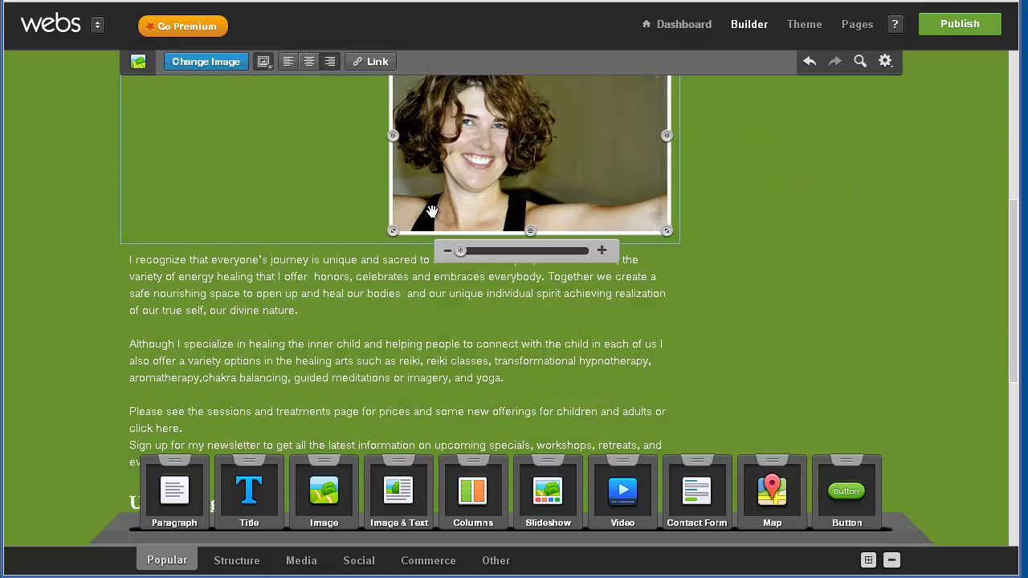
- Check the frame options offered for the portrait photo
click(264, 64)
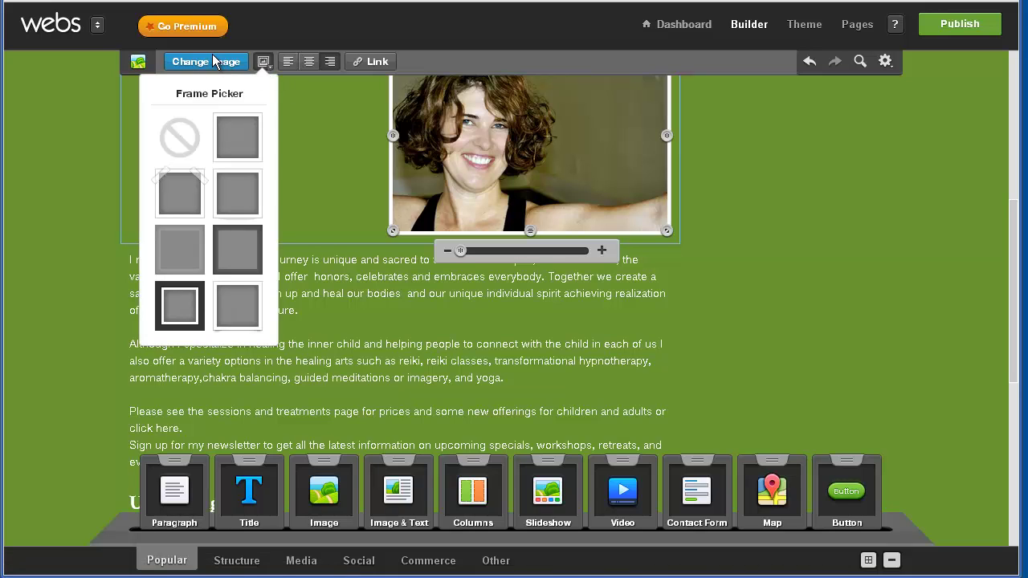
click(805, 158)
scroll(811, 153, up, 5)
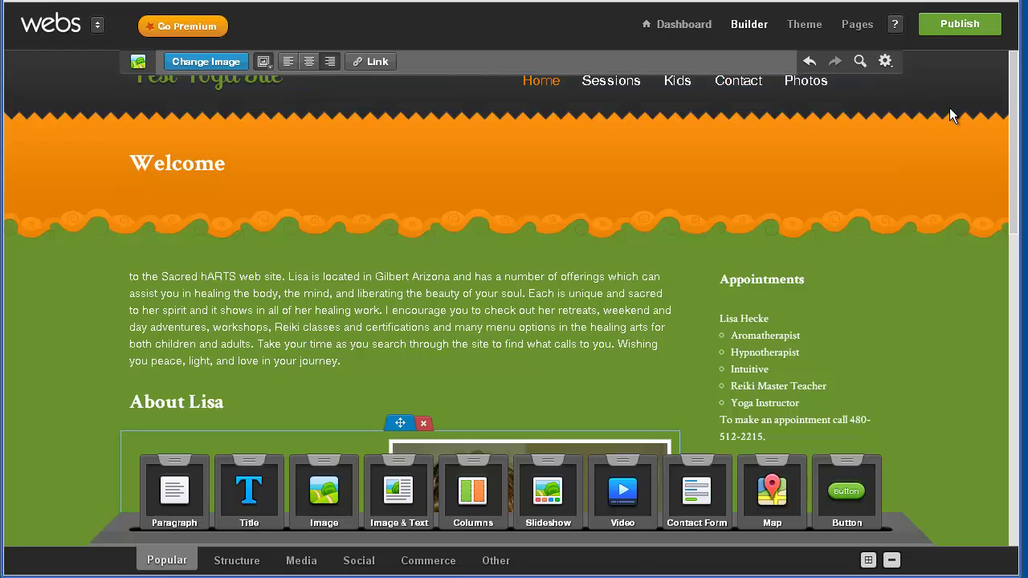
- Move the combined image and text block from below Upcoming Events to directly under the About heading
scroll(438, 353, down, 3)
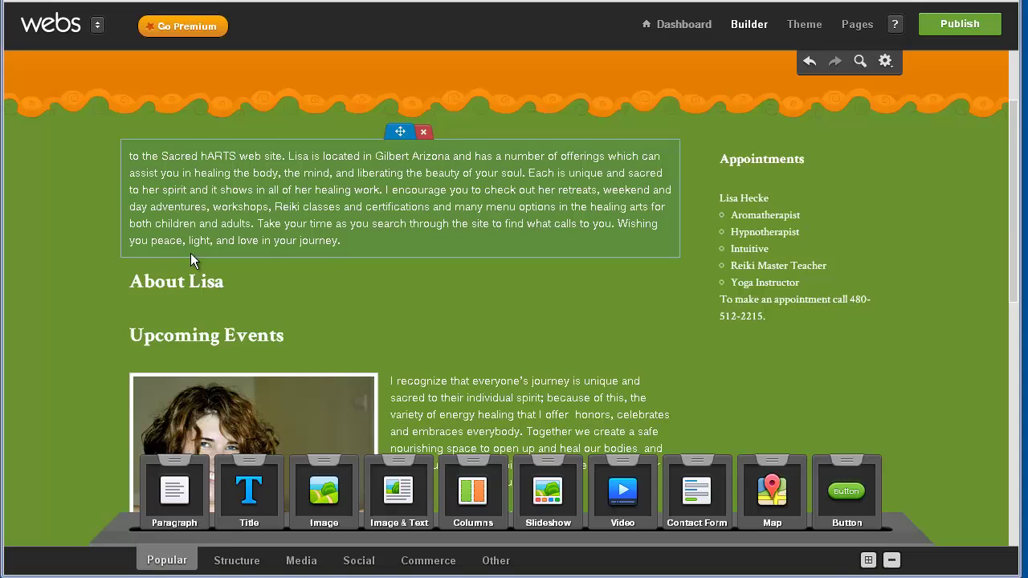
drag(400, 356, 388, 304)
scroll(388, 304, down, 4)
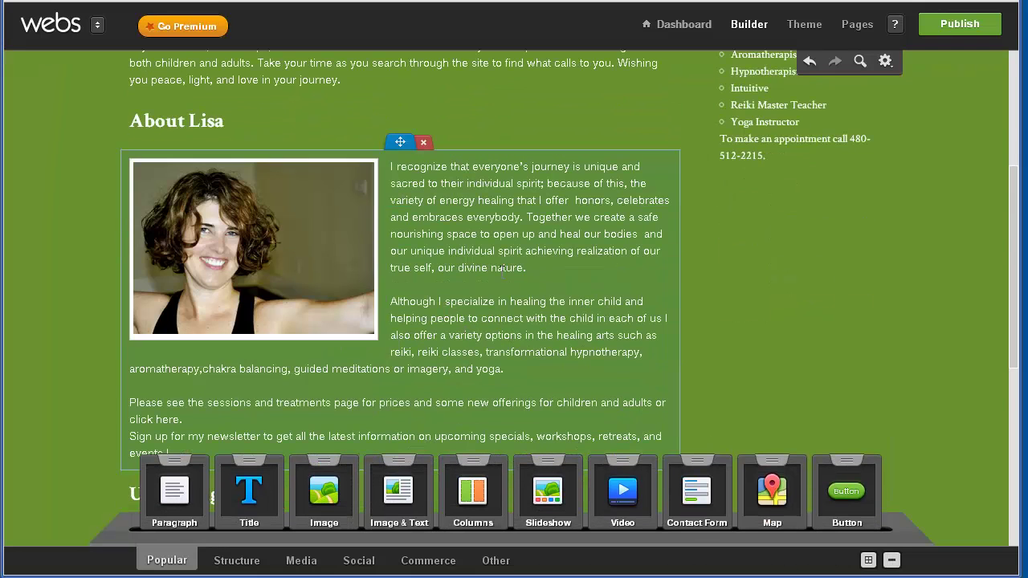
- Review the Home page layout from the Welcome text through the About block to the Upcoming Events list
scroll(501, 270, down, 2)
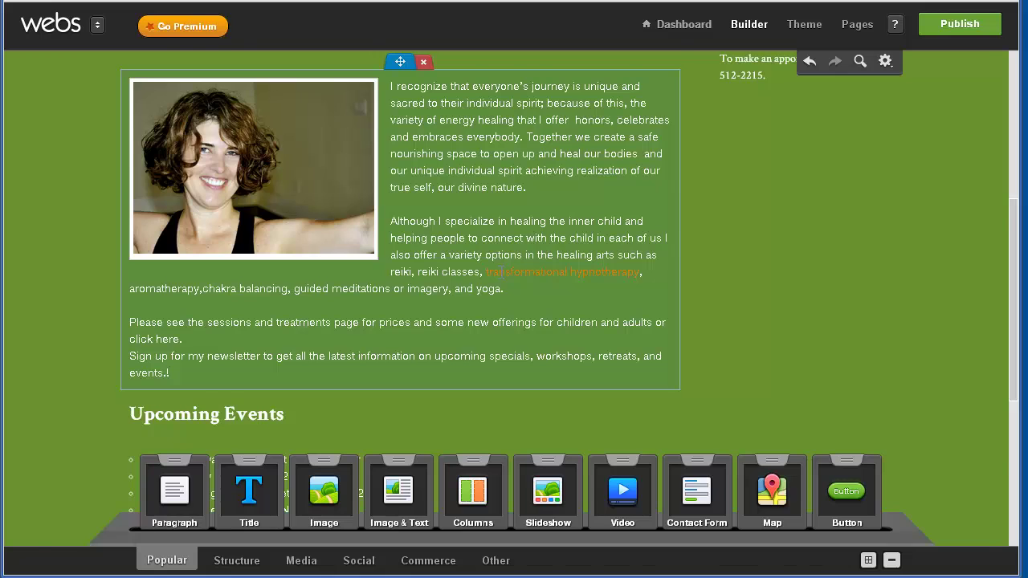
scroll(501, 270, down, 4)
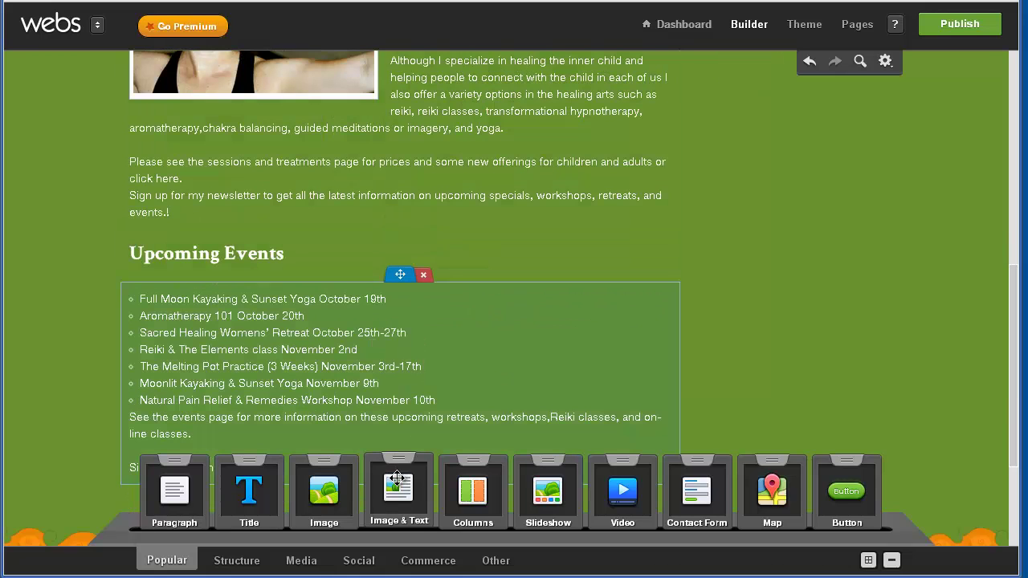
scroll(184, 310, up, 8)
scroll(184, 310, up, 2)
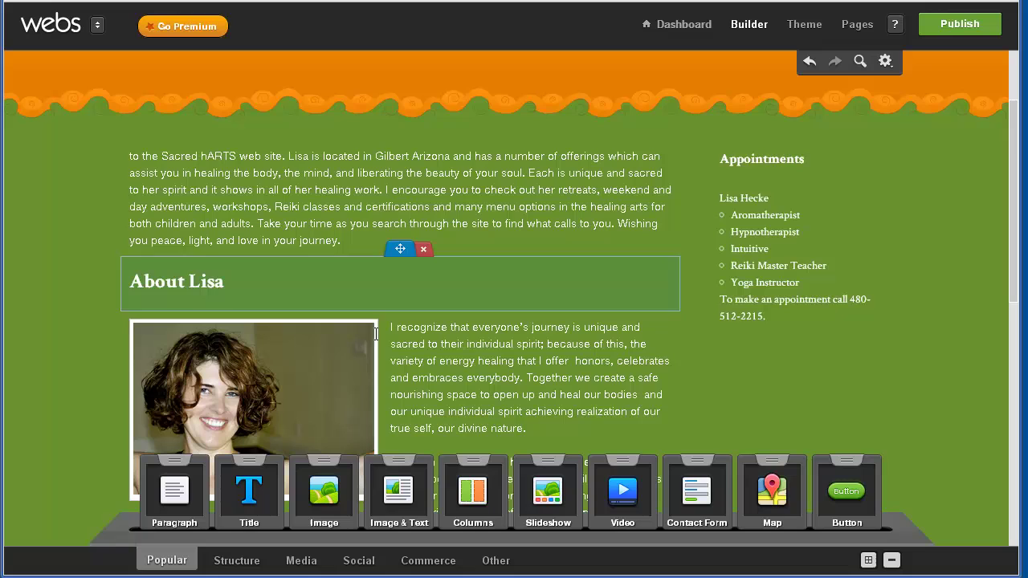
click(326, 205)
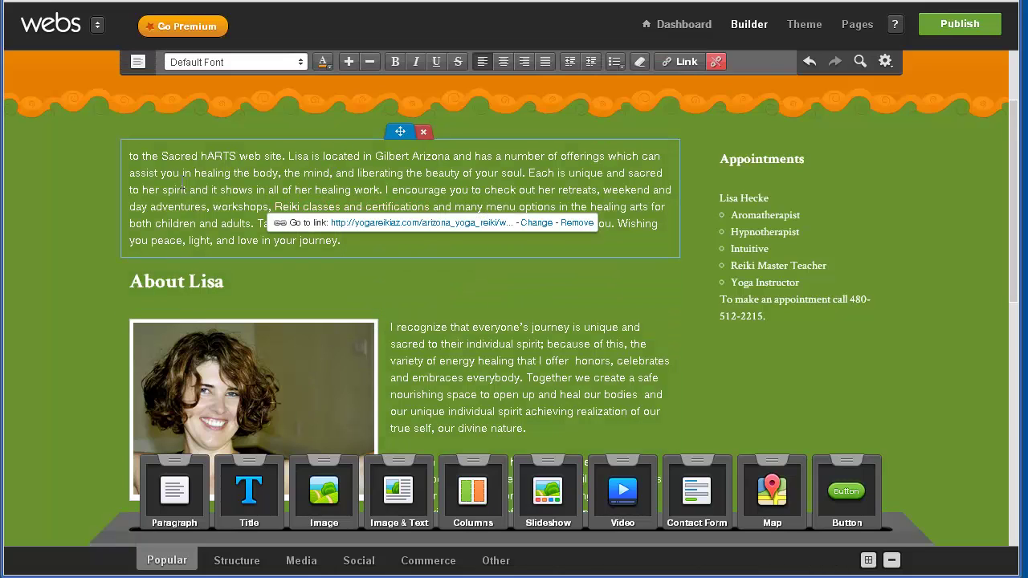
click(122, 165)
scroll(393, 259, up, 3)
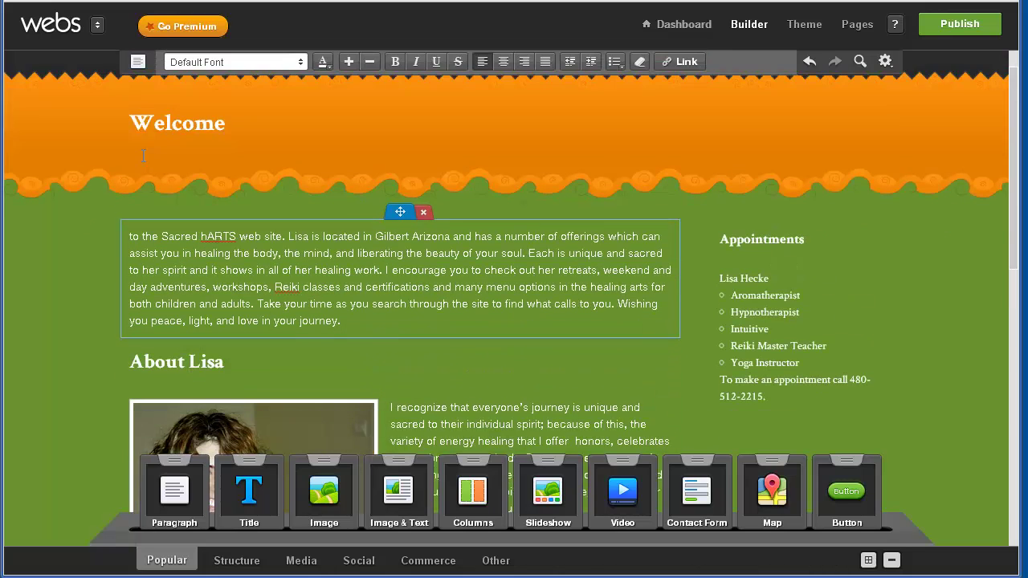
scroll(393, 259, down, 4)
scroll(393, 258, down, 7)
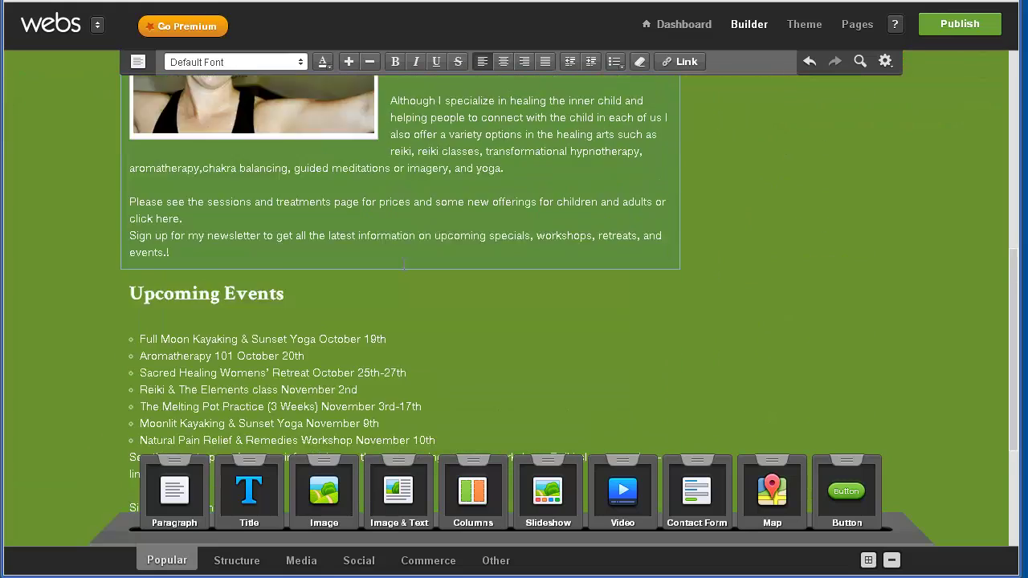
scroll(523, 292, down, 5)
scroll(523, 294, up, 15)
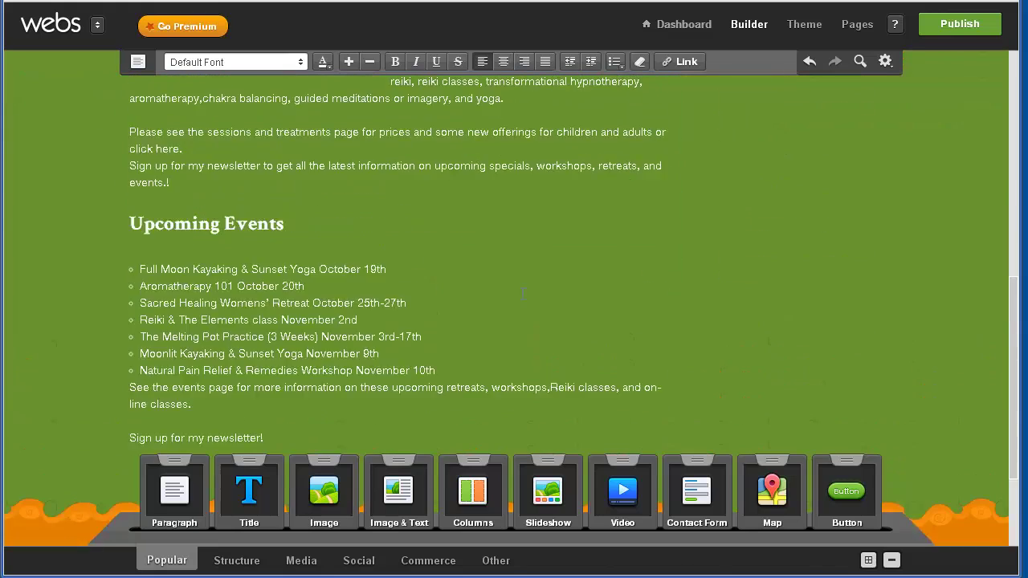
- Open the Bio page and add an Image & Text block between the Bio heading and the biography paragraph
mouse_move(553, 84)
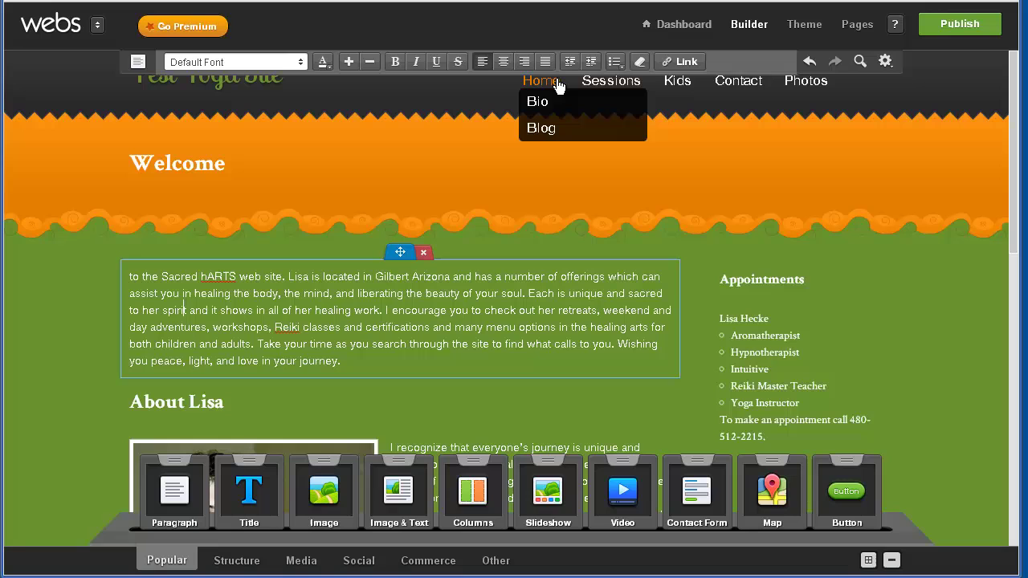
click(538, 103)
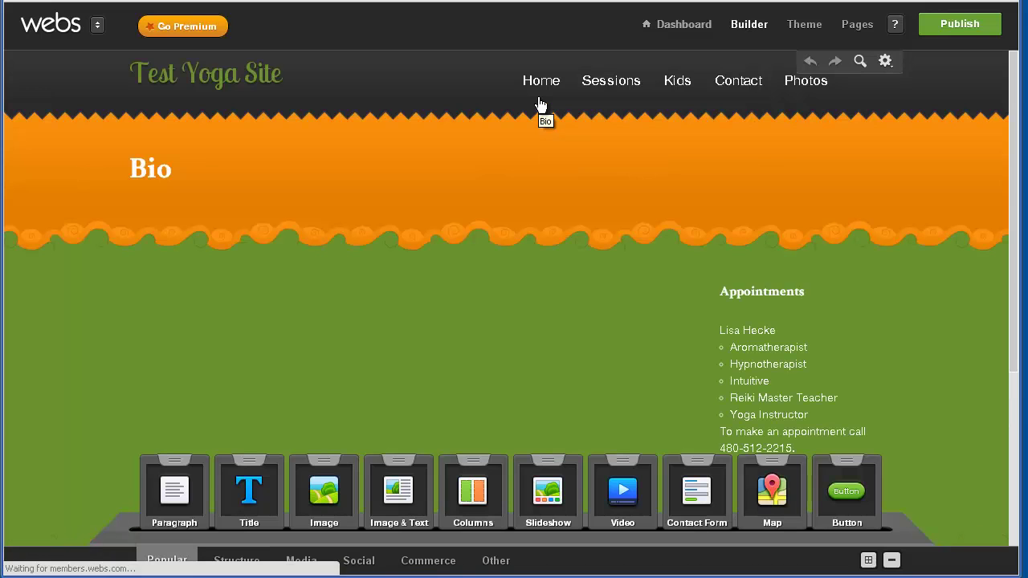
scroll(528, 114, down, 3)
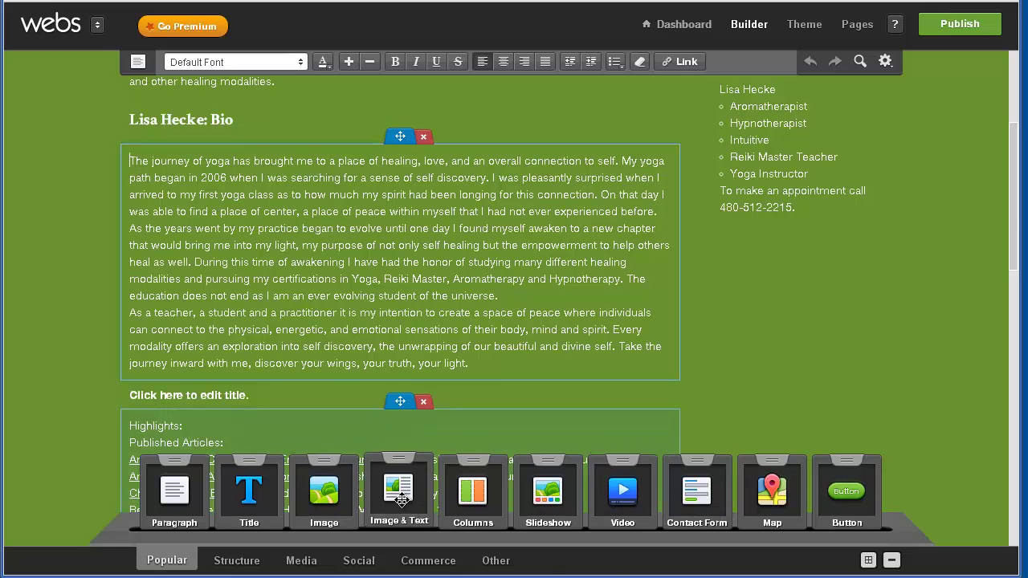
drag(398, 491, 224, 171)
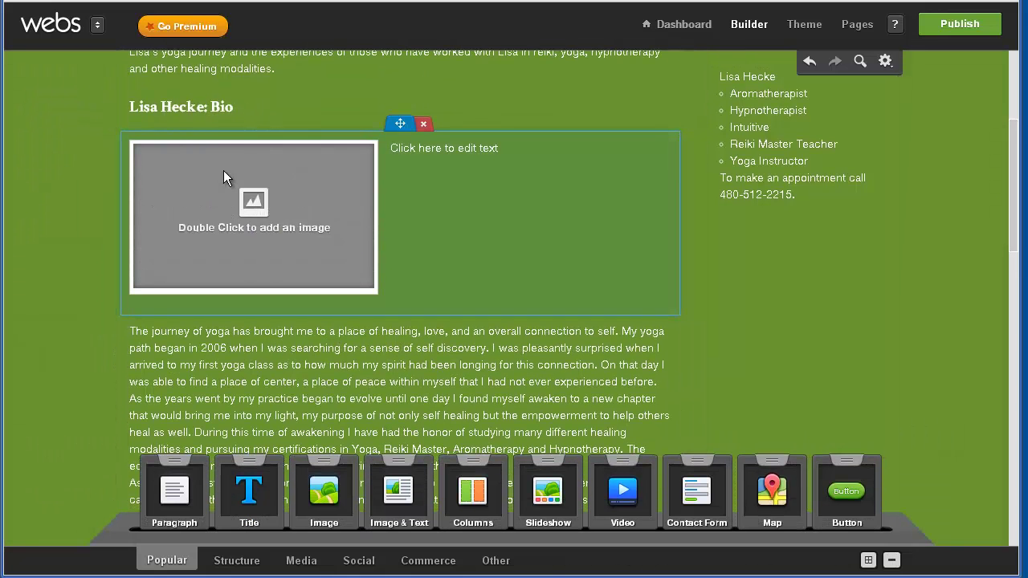
- Upload the bio portrait from the 05-adding-images folder into the new block's image placeholder
click(263, 206)
double_click(263, 207)
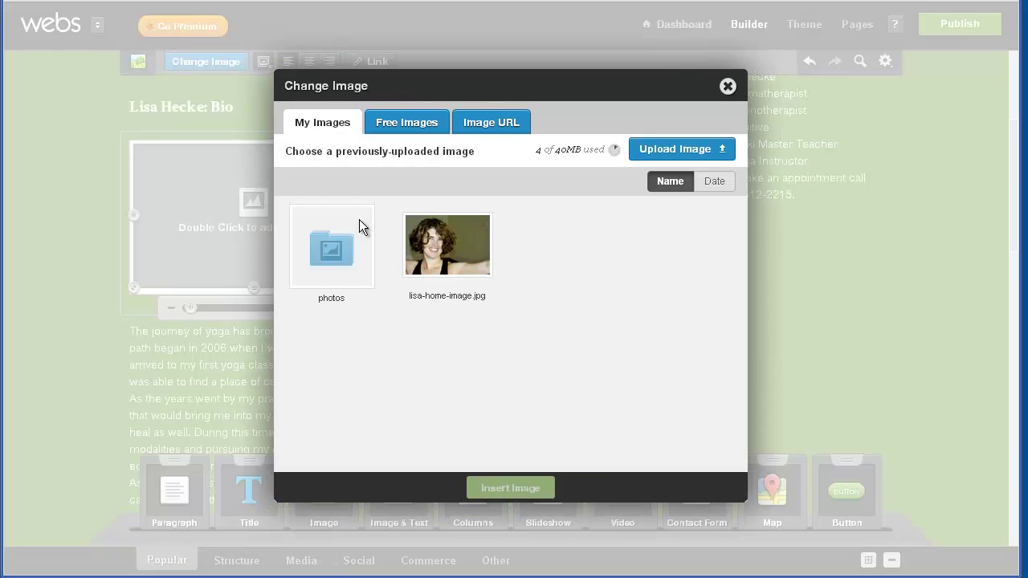
click(655, 148)
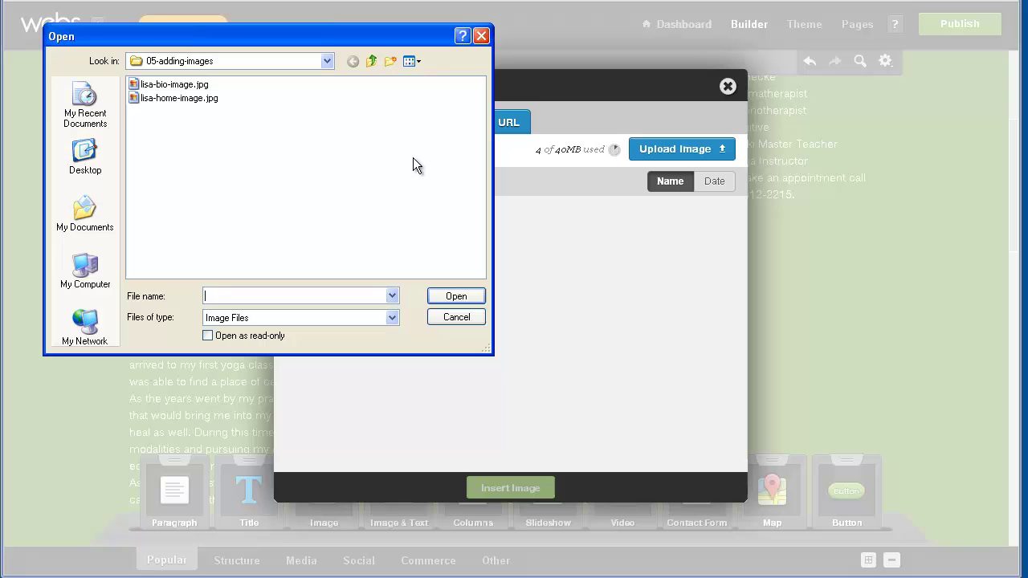
click(186, 84)
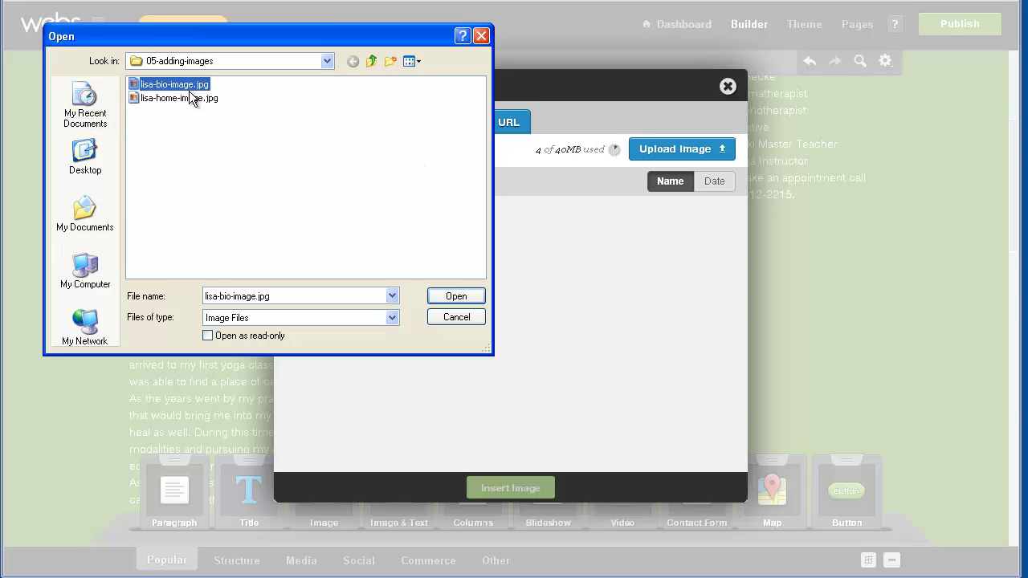
click(452, 291)
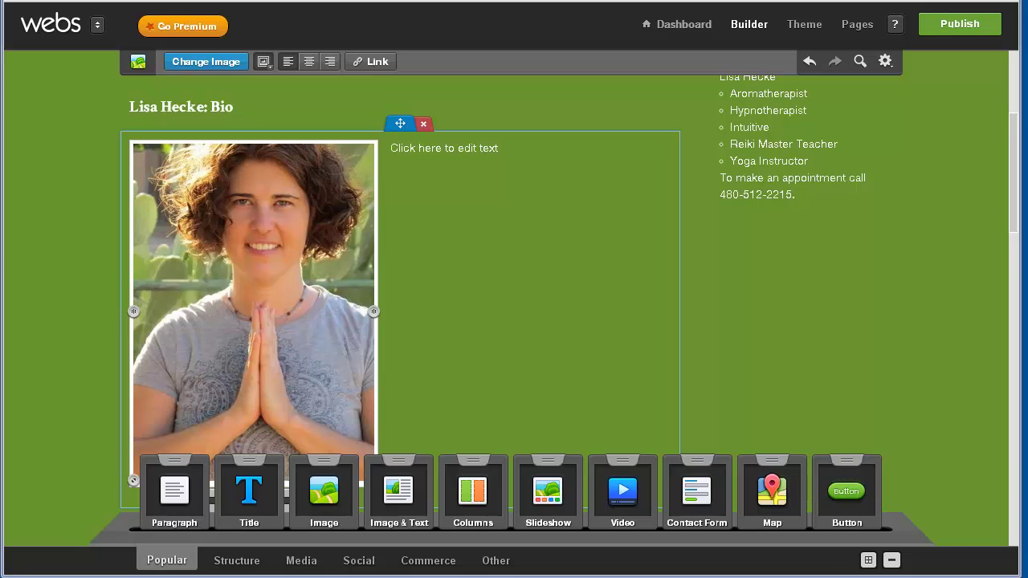
- Check the photo placement on the original site's bio page, and align the builder page's portrait to the right of its block
key(alt+Tab)
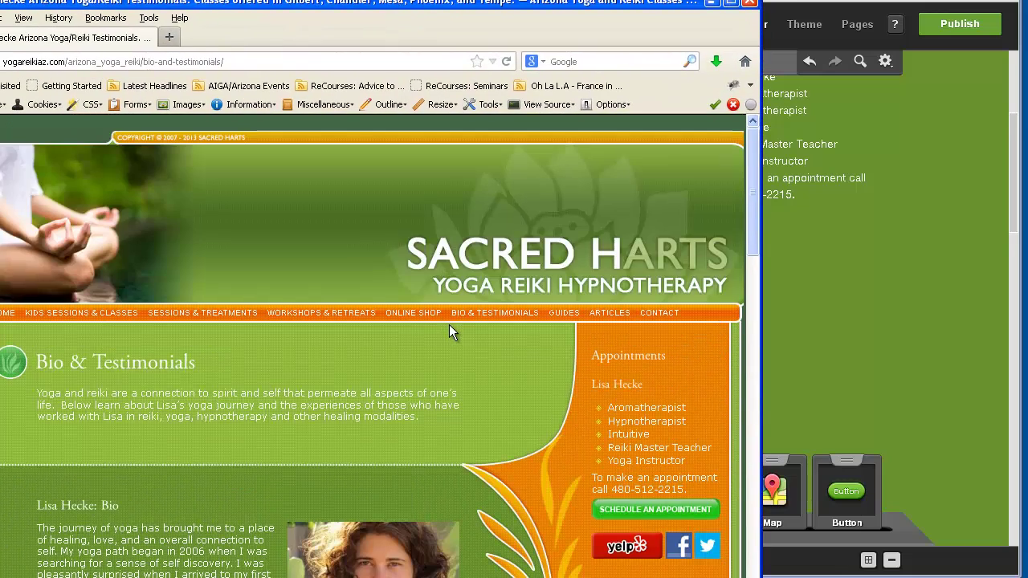
scroll(450, 324, down, 5)
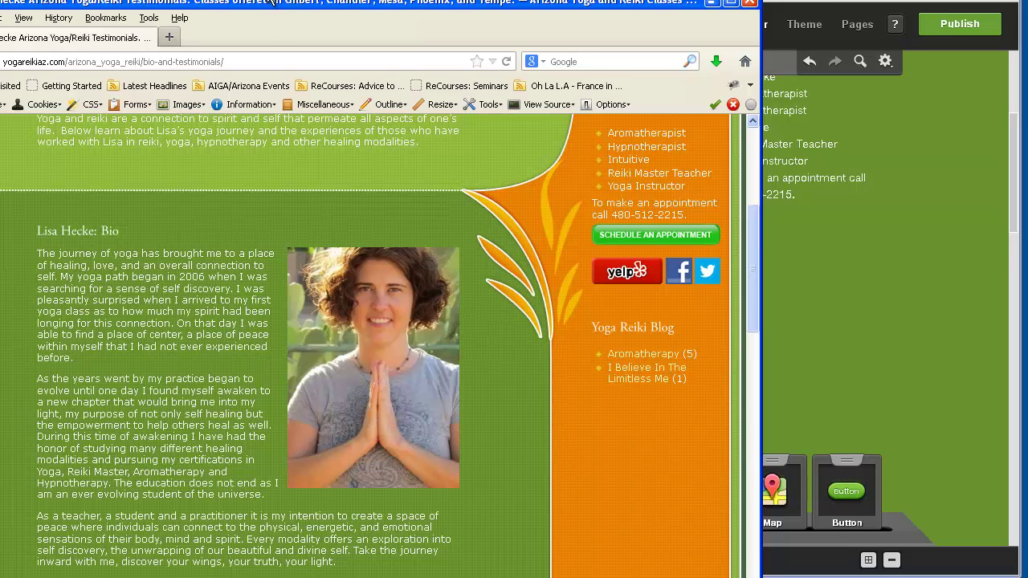
key(alt+Tab)
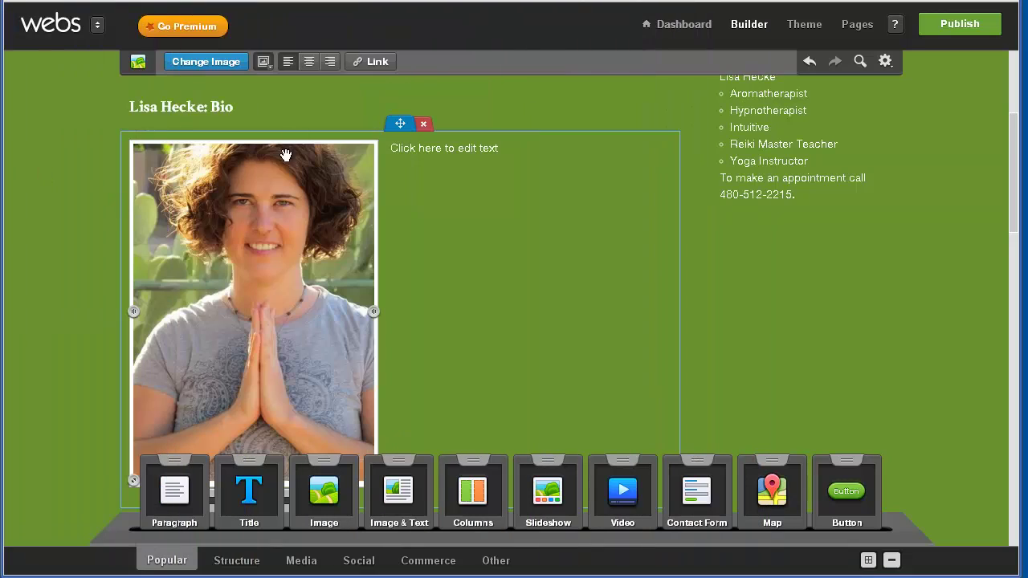
click(330, 62)
- Move the three biography paragraphs into the Image & Text block's placeholder text and delete the emptied paragraph block
scroll(282, 205, down, 4)
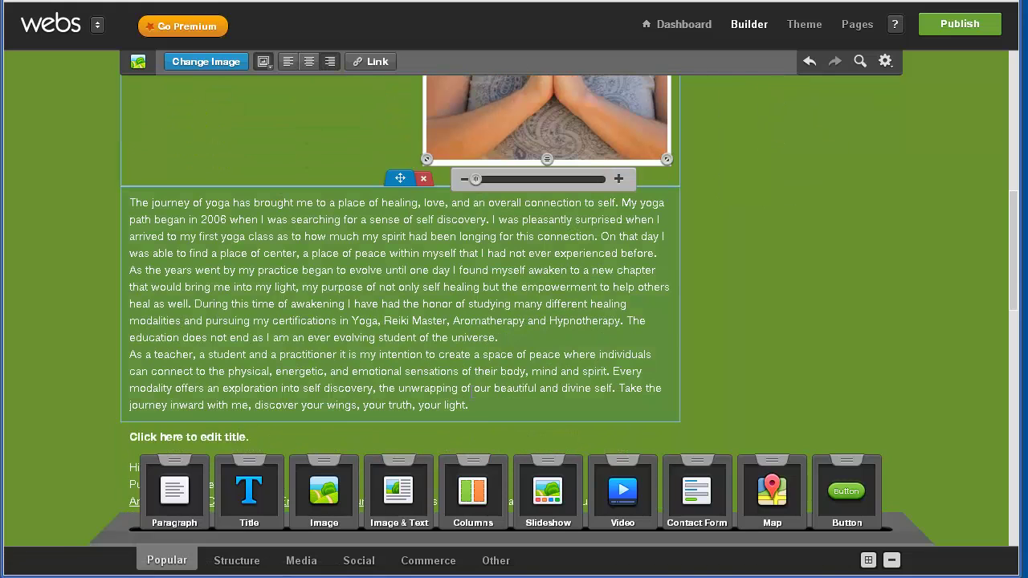
click(464, 405)
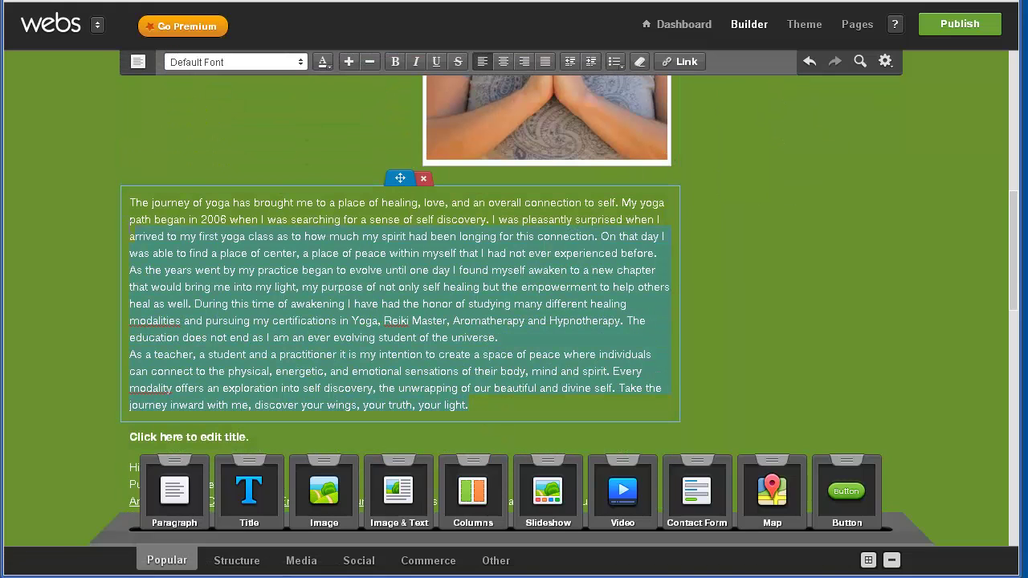
right_click(224, 245)
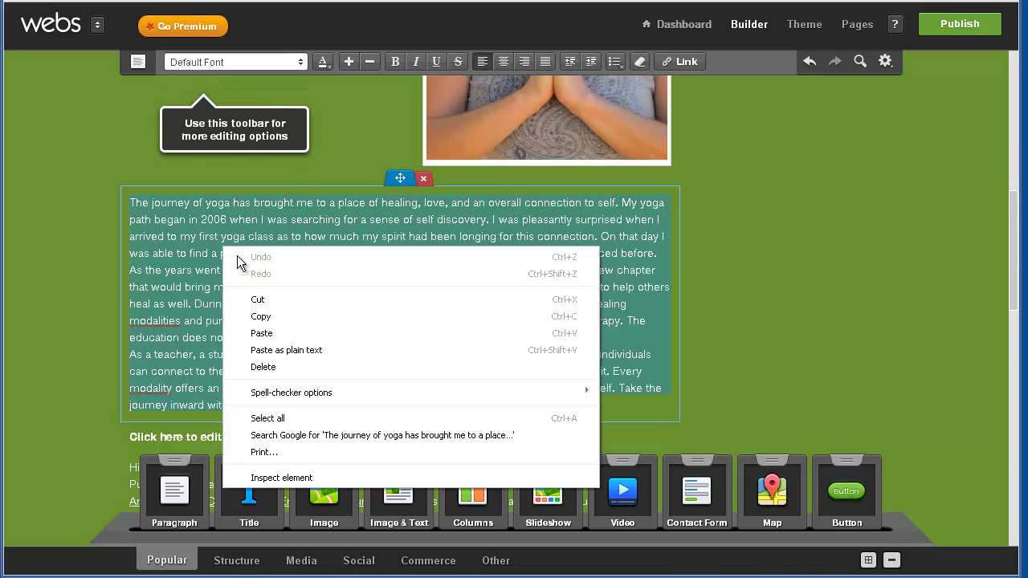
click(260, 298)
scroll(251, 296, up, 5)
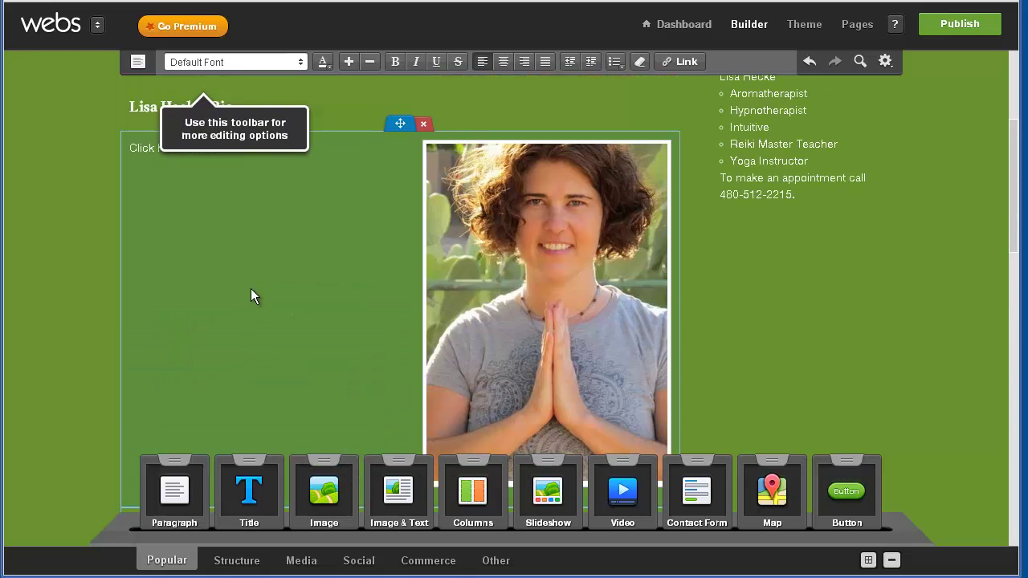
right_click(195, 152)
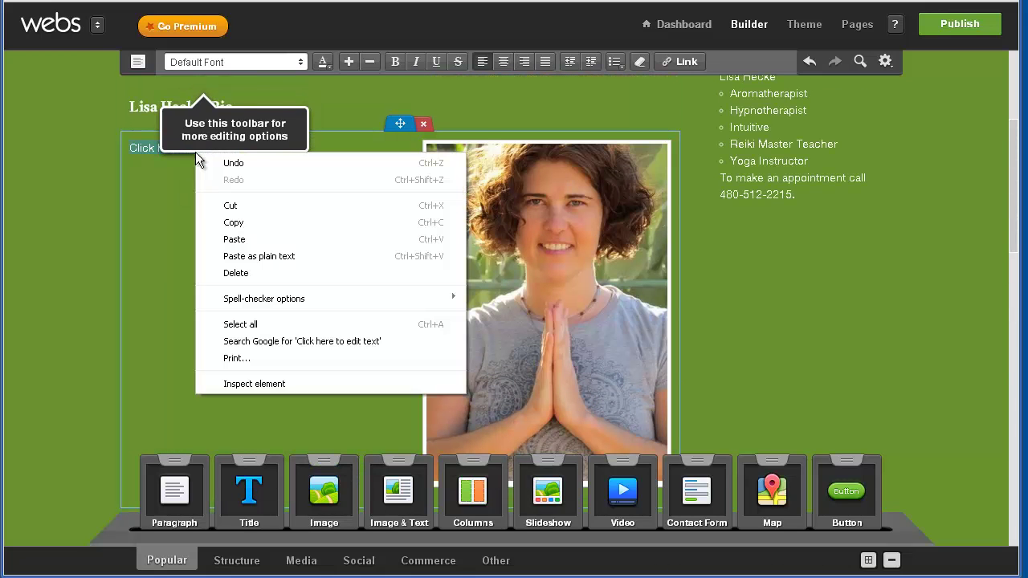
click(233, 236)
scroll(245, 241, down, 4)
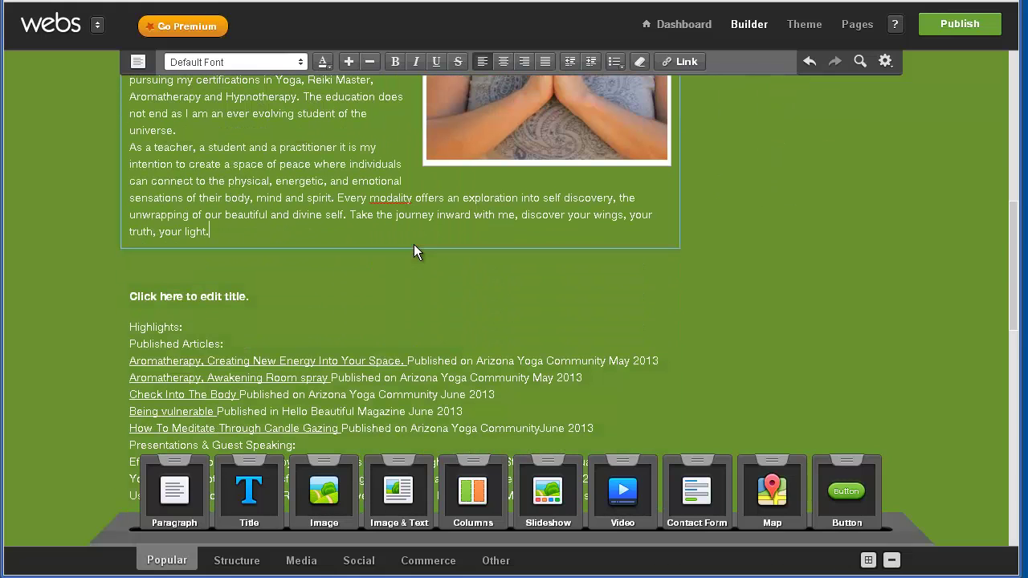
click(422, 241)
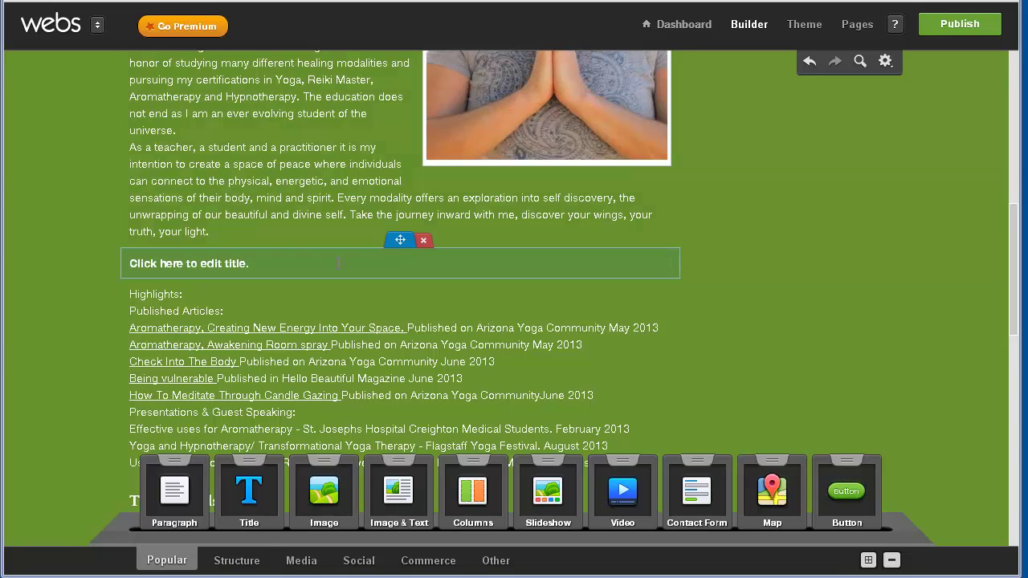
- Replace the placeholder title above the published articles list with "Career Highlights"
click(235, 240)
scroll(414, 245, up, 3)
scroll(414, 245, down, 6)
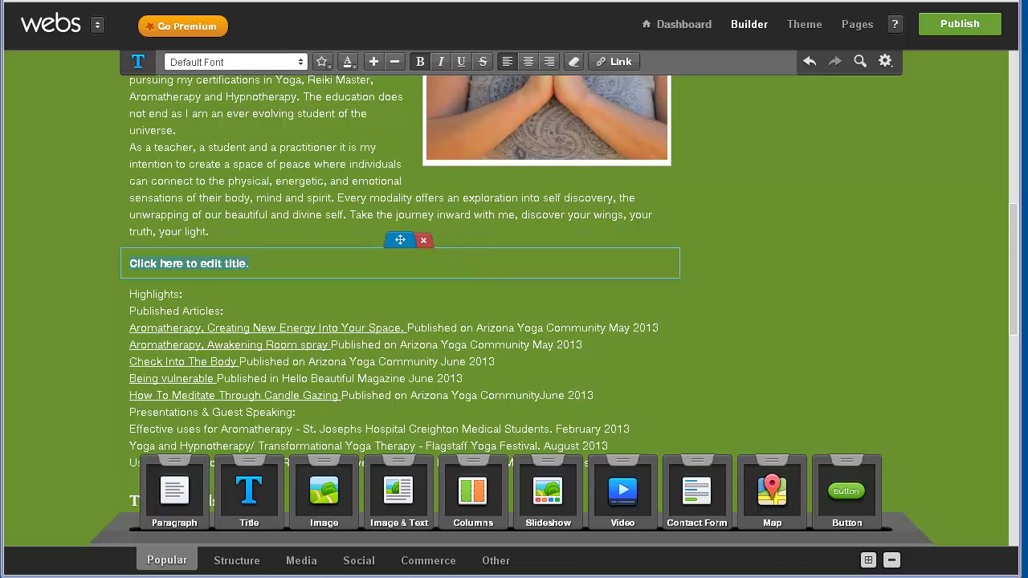
click(52, 300)
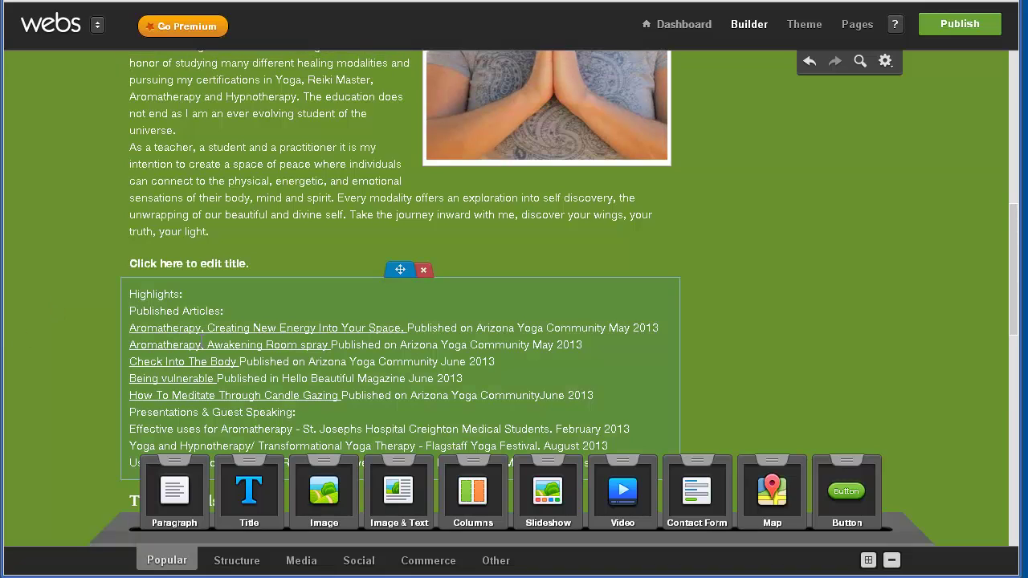
click(234, 264)
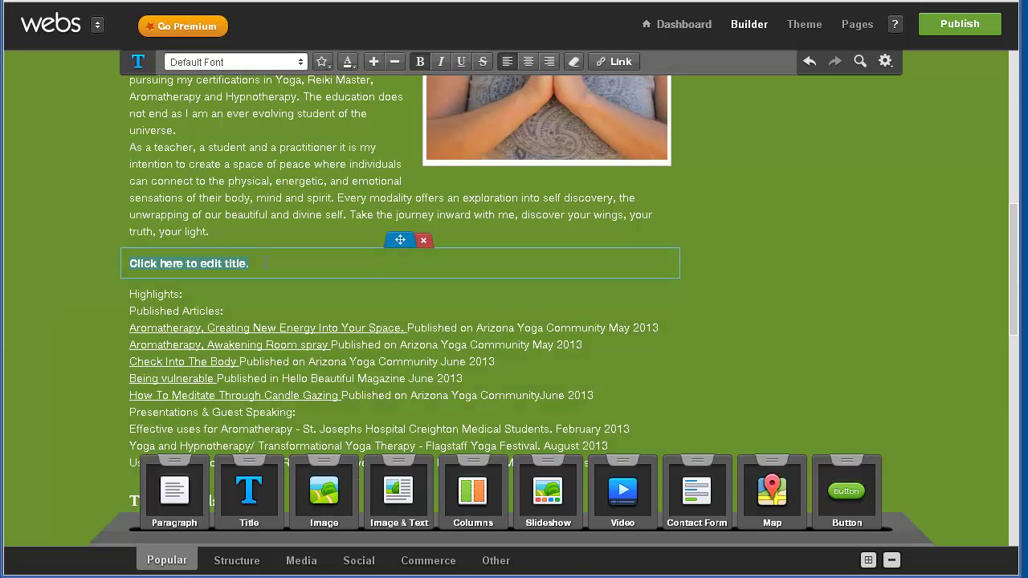
text(Care)
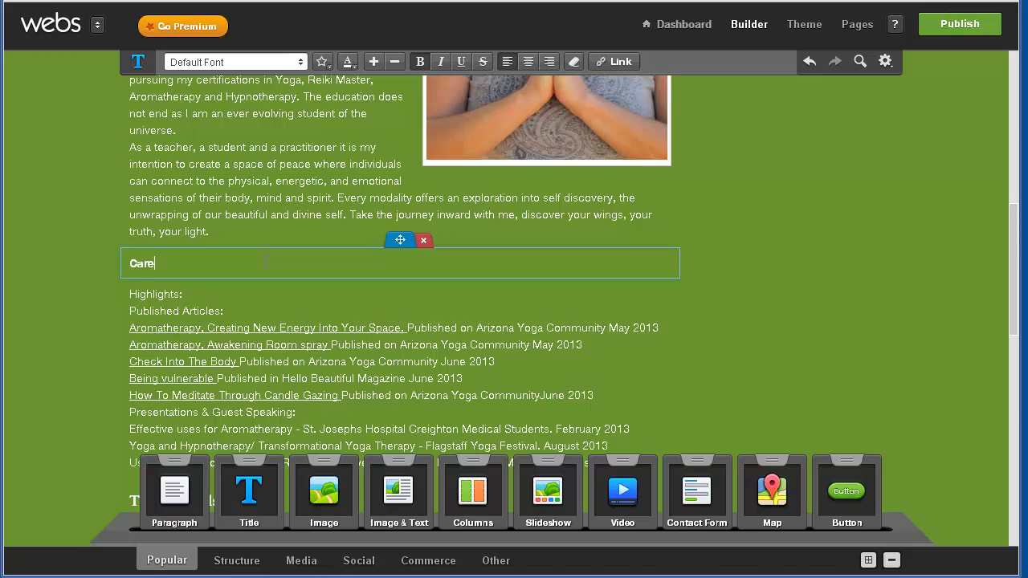
text(er Highlights)
click(706, 324)
- Shrink the bio portrait proportionally to a little over a quarter of the block's width
scroll(706, 323, up, 3)
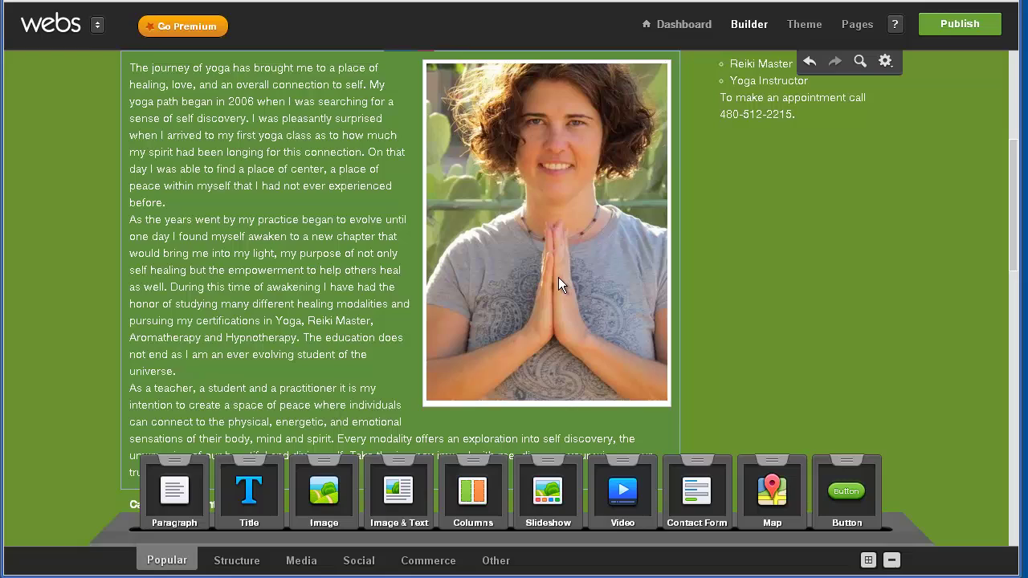
click(558, 277)
drag(426, 400, 523, 259)
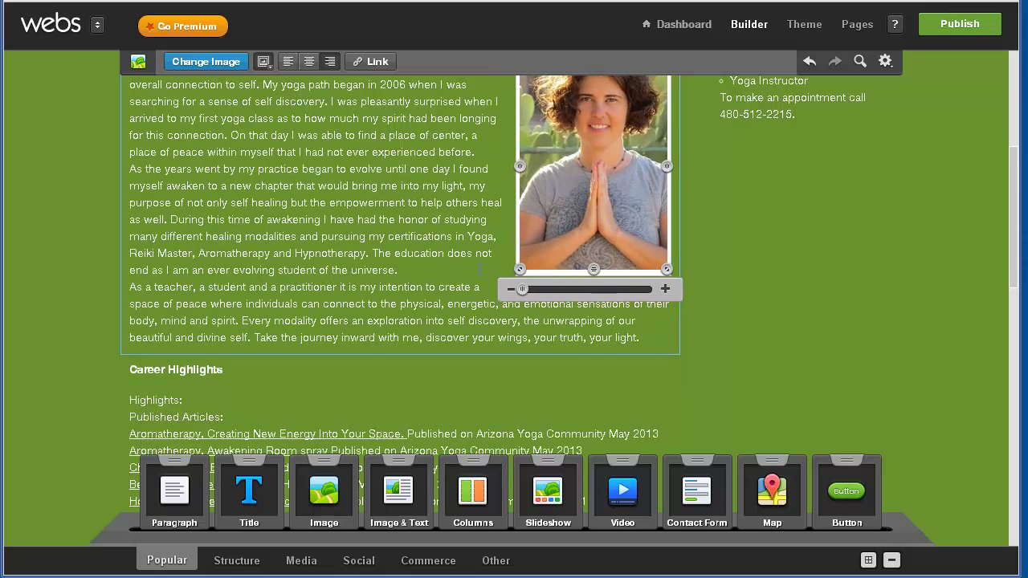
- Insert a blank line between each of the three biography paragraphs beside the portrait
click(412, 266)
scroll(412, 267, up, 2)
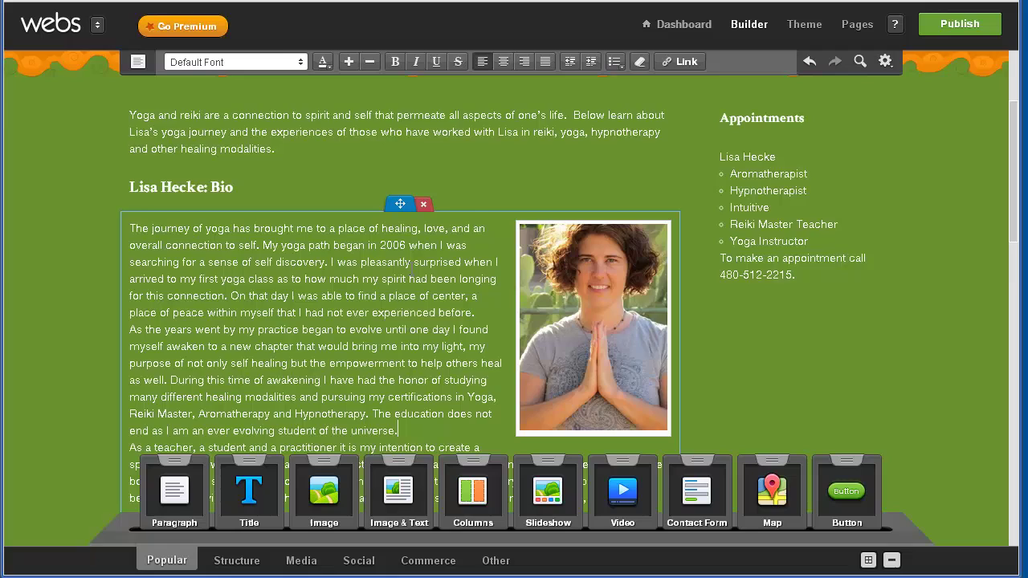
scroll(412, 266, down, 1)
key(Return)
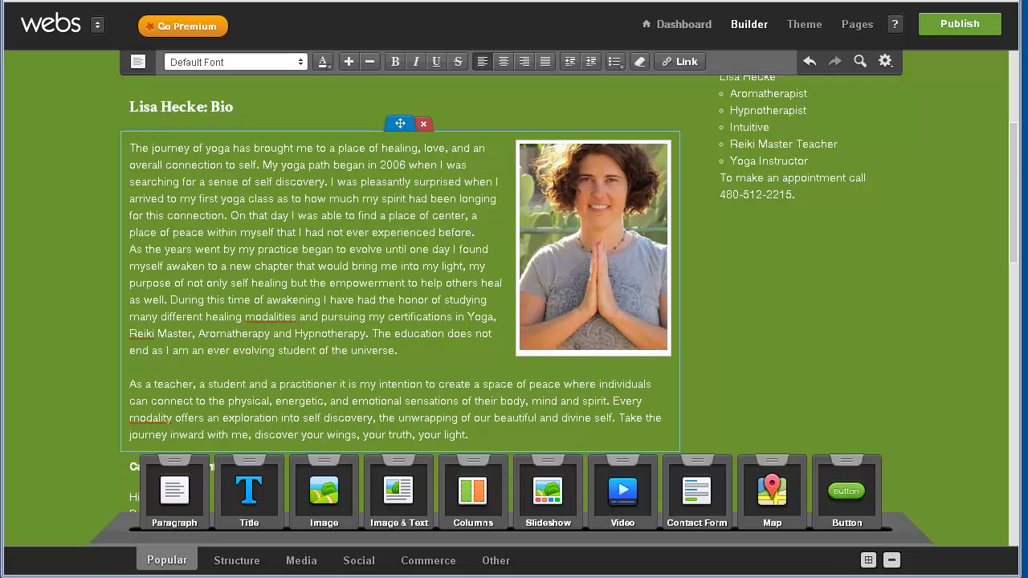
click(485, 232)
key(Return)
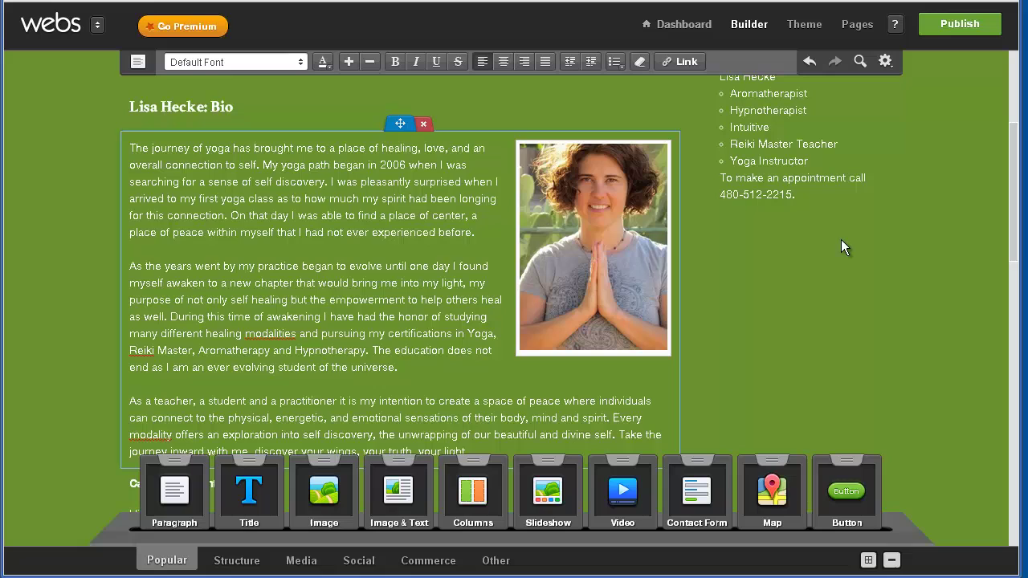
- Review the Bio page layout from the introduction through the biography and Career Highlights to the Testimonials section
scroll(764, 245, down, 3)
scroll(763, 245, up, 4)
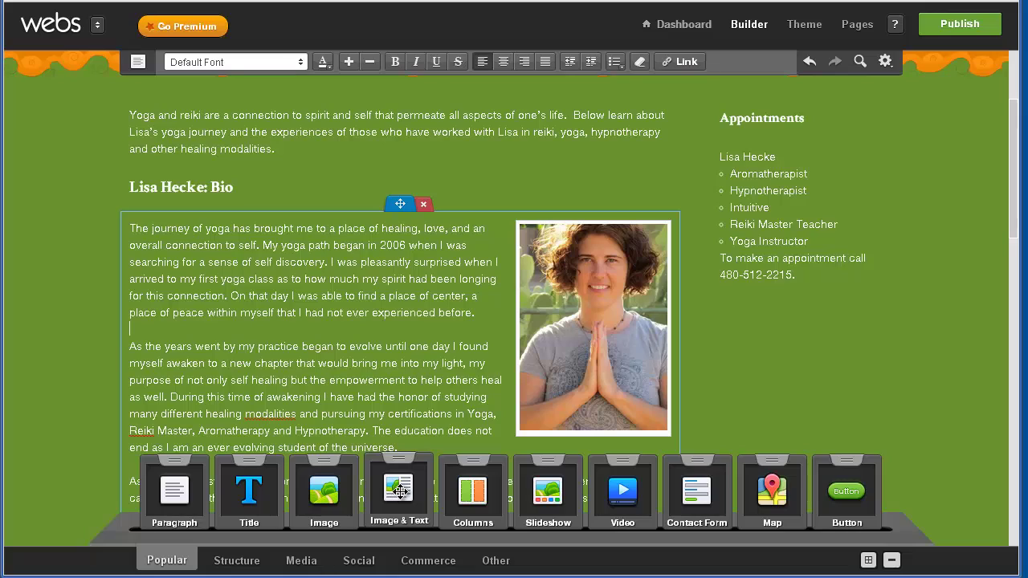
click(53, 306)
scroll(53, 307, down, 3)
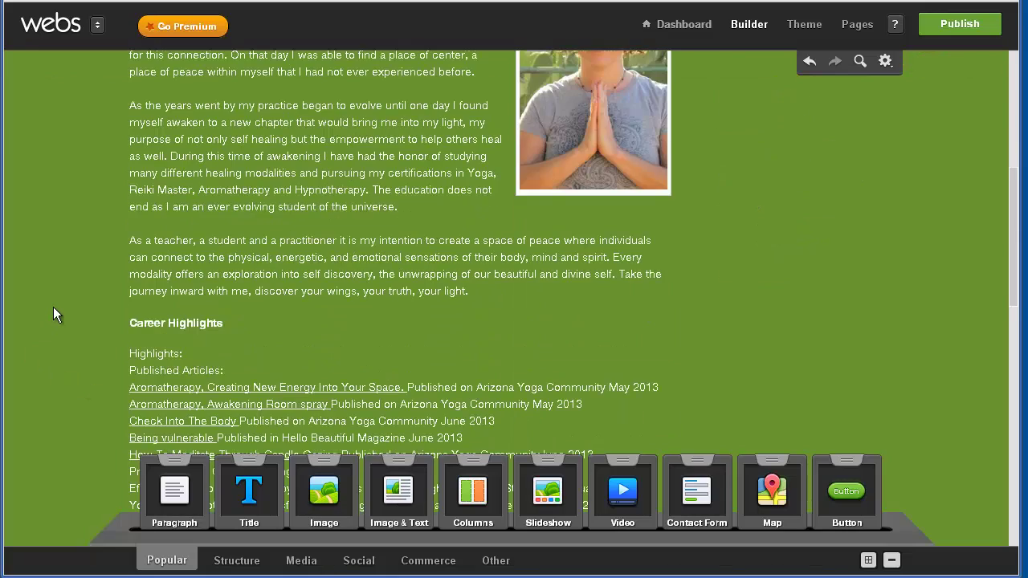
scroll(53, 307, up, 2)
scroll(53, 307, down, 5)
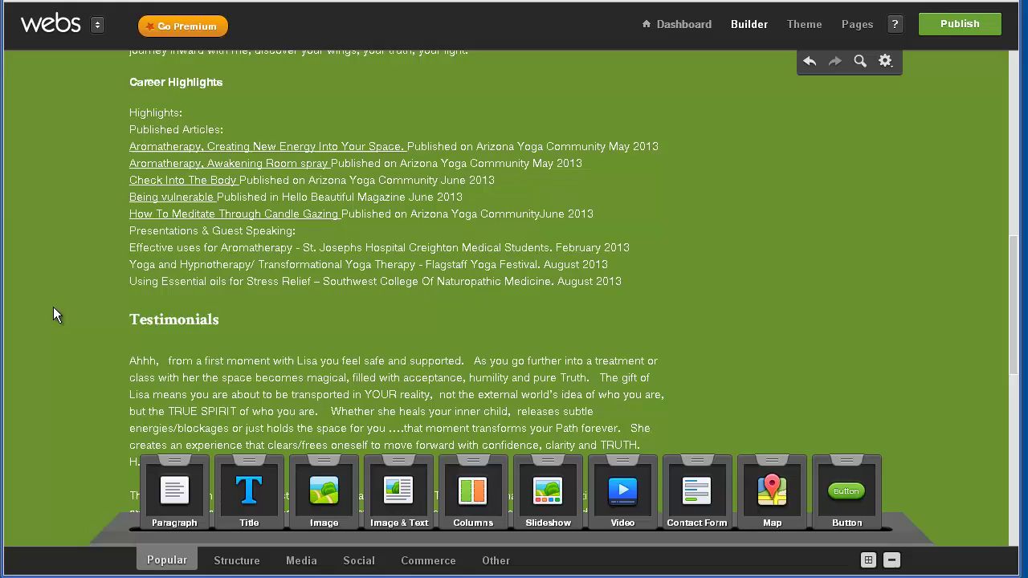
scroll(53, 307, up, 9)
scroll(53, 307, down, 2)
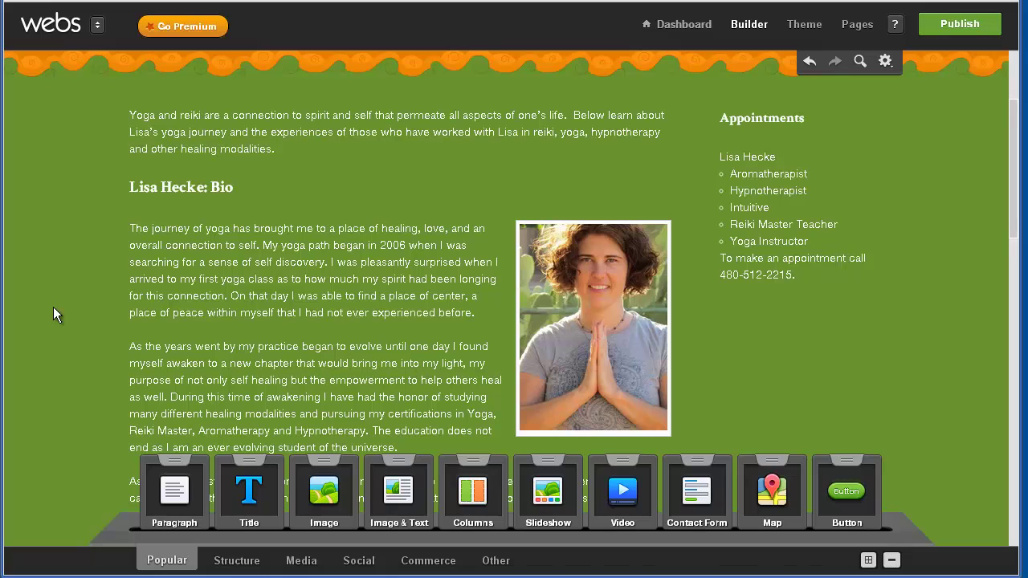
mouse_move(196, 312)
scroll(256, 312, down, 3)
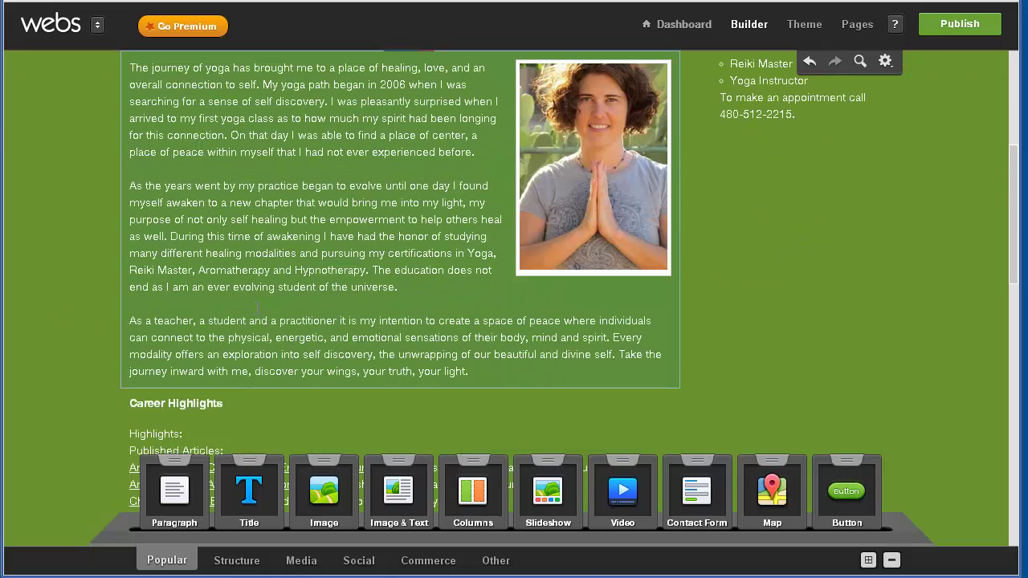
scroll(257, 308, up, 3)
scroll(274, 317, down, 5)
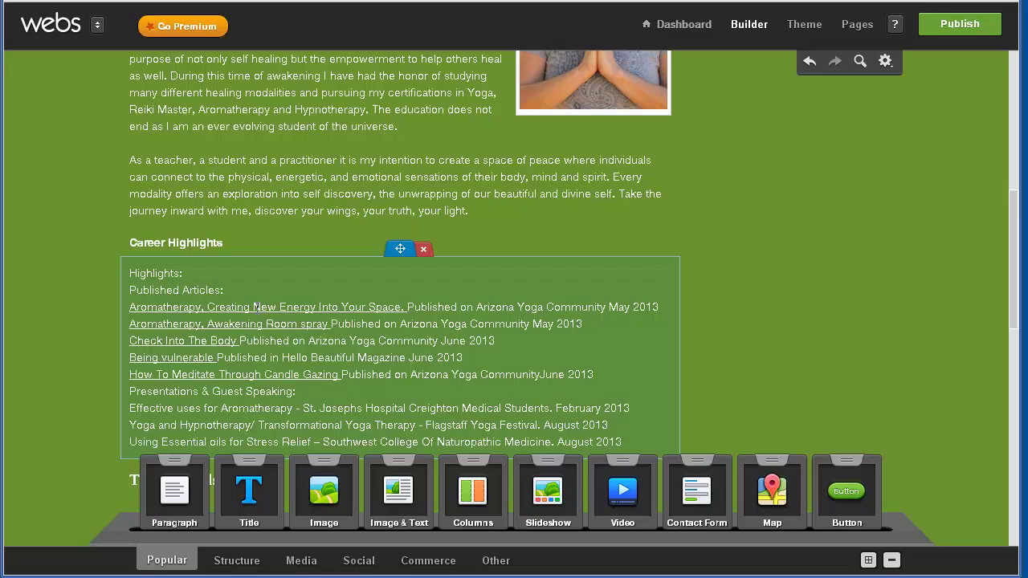
- Try placing an Image block between the career highlights list and the Testimonials heading, and delete it
click(181, 274)
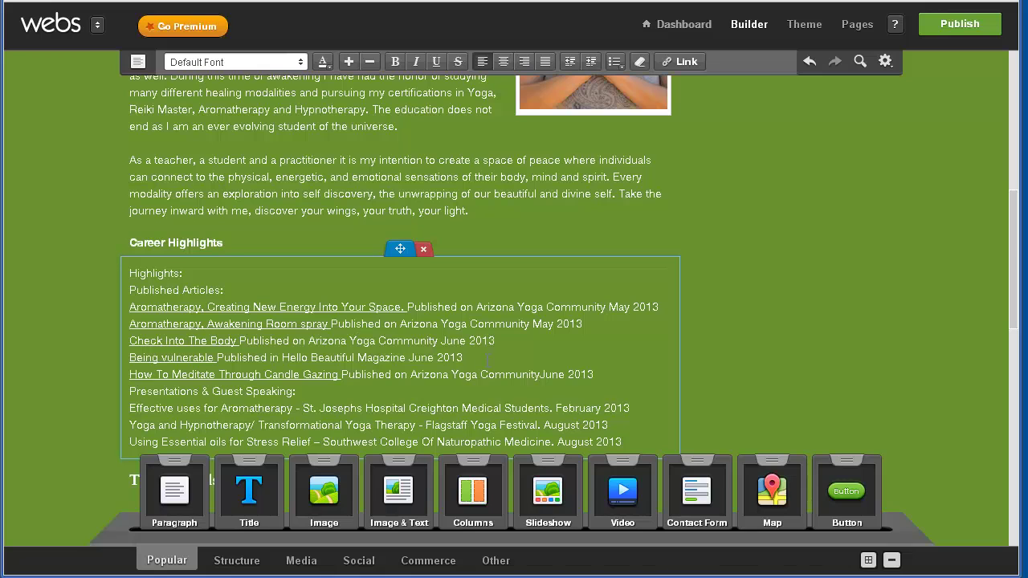
drag(324, 490, 482, 379)
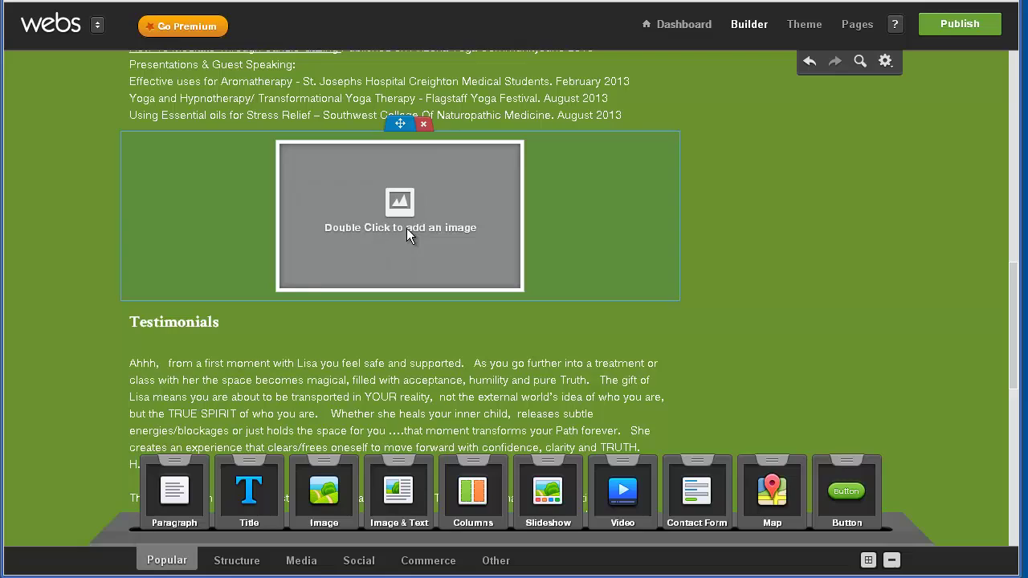
click(423, 122)
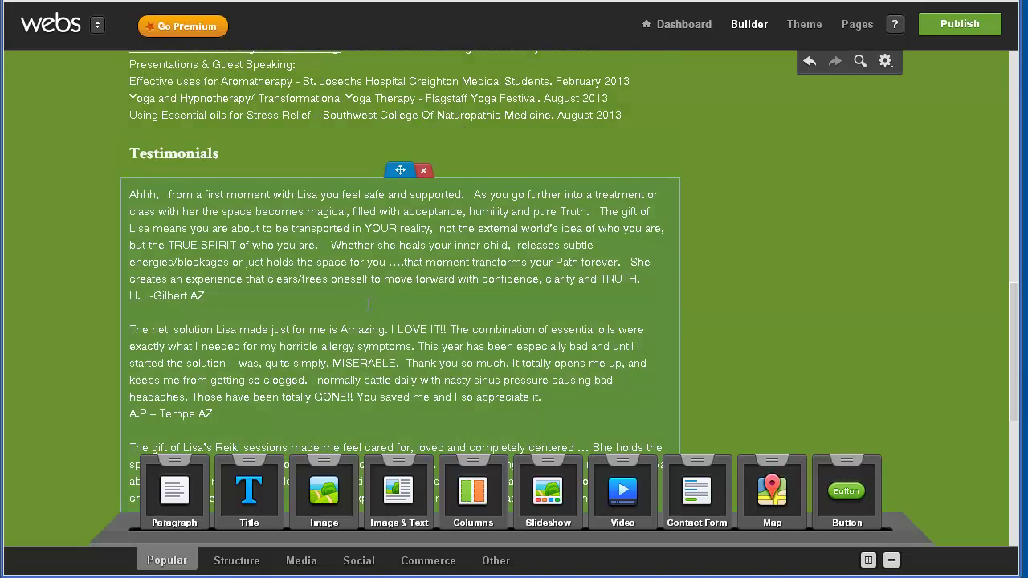
- Examine how the portrait and spaced biography text sit within the whole Bio page, from the testimonials up to the header navigation
scroll(377, 281, up, 3)
scroll(368, 308, down, 2)
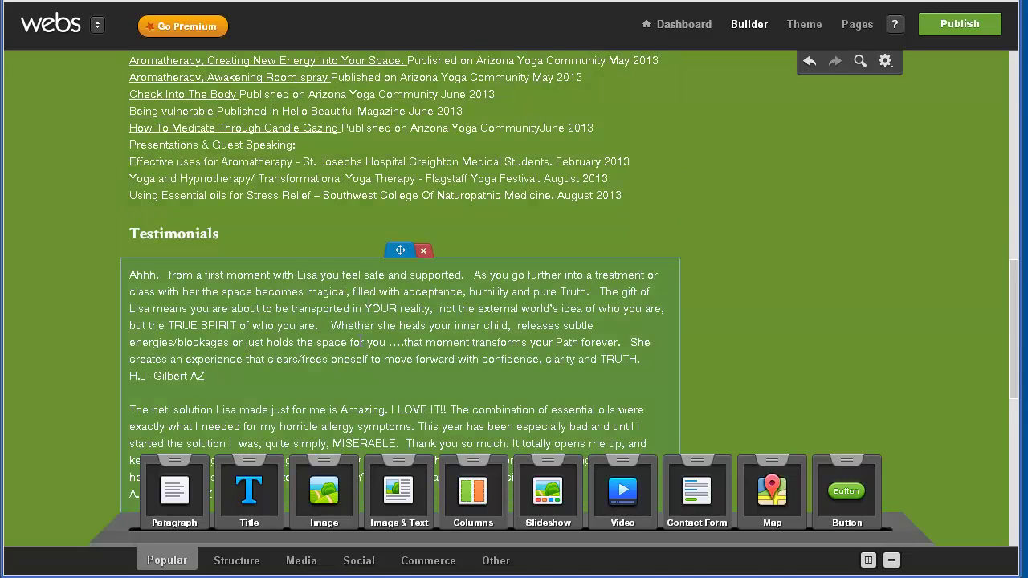
scroll(359, 341, up, 7)
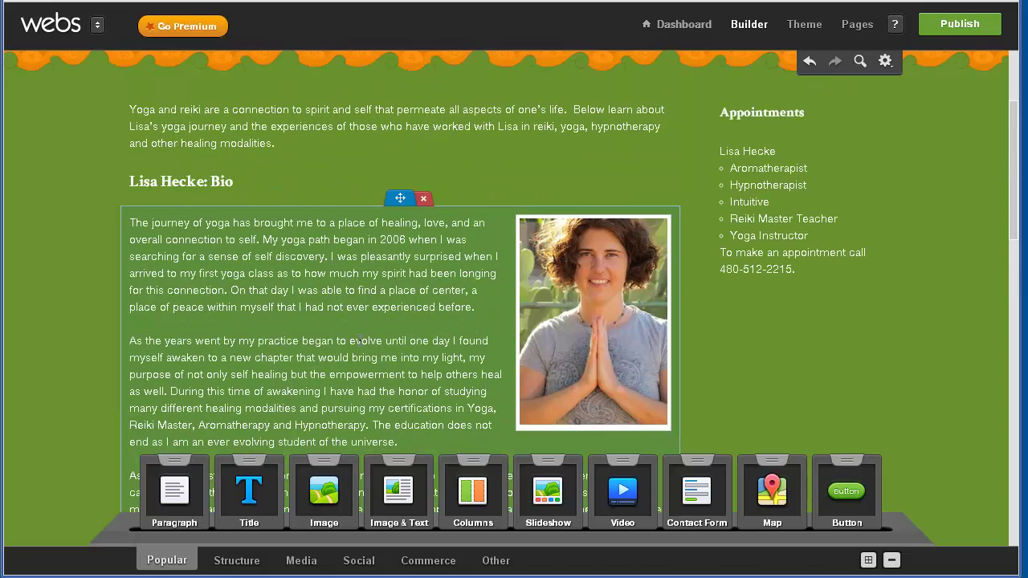
scroll(359, 341, down, 3)
scroll(359, 341, up, 2)
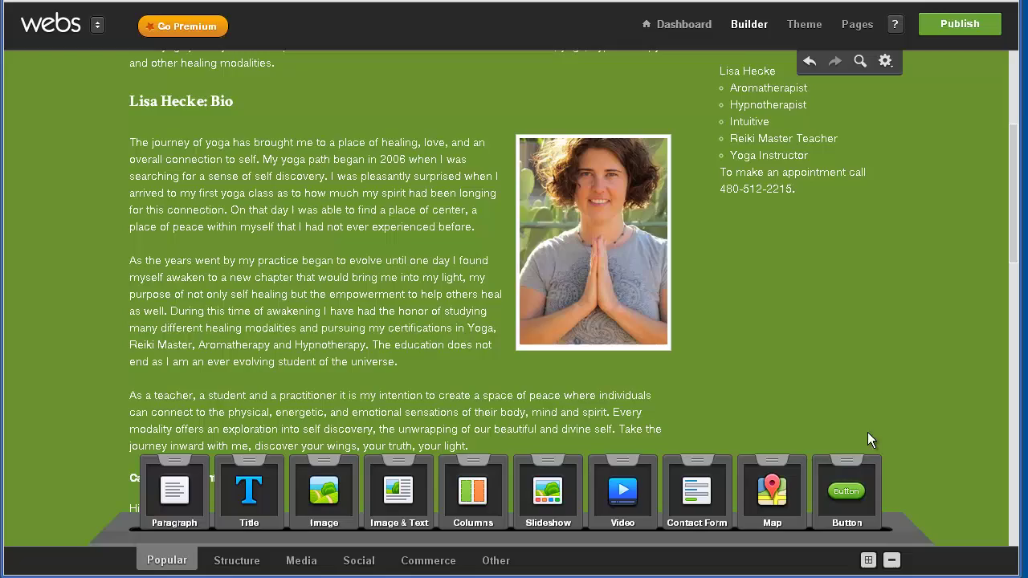
scroll(837, 337, up, 4)
scroll(837, 338, down, 6)
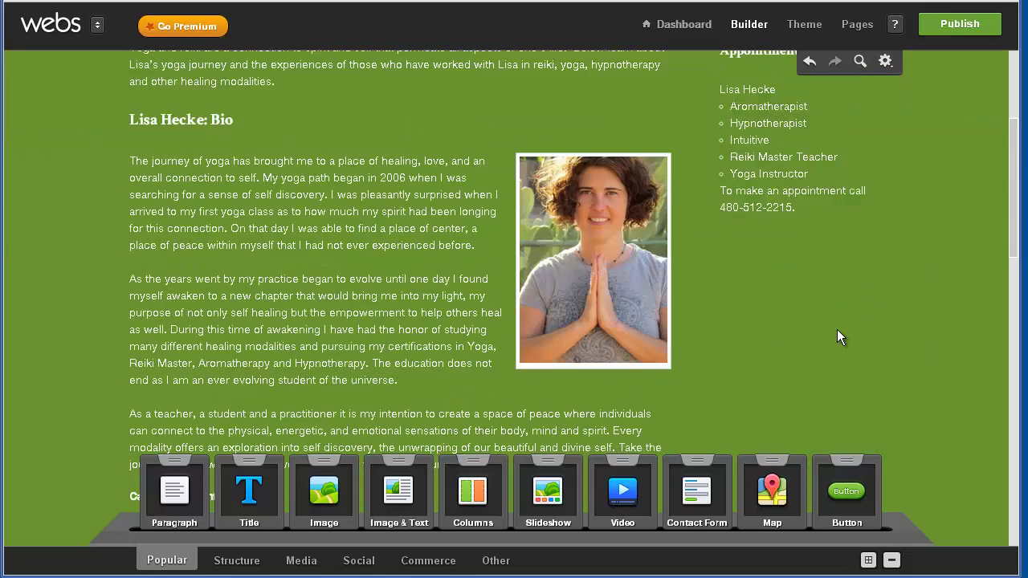
scroll(837, 330, down, 4)
scroll(837, 330, up, 10)
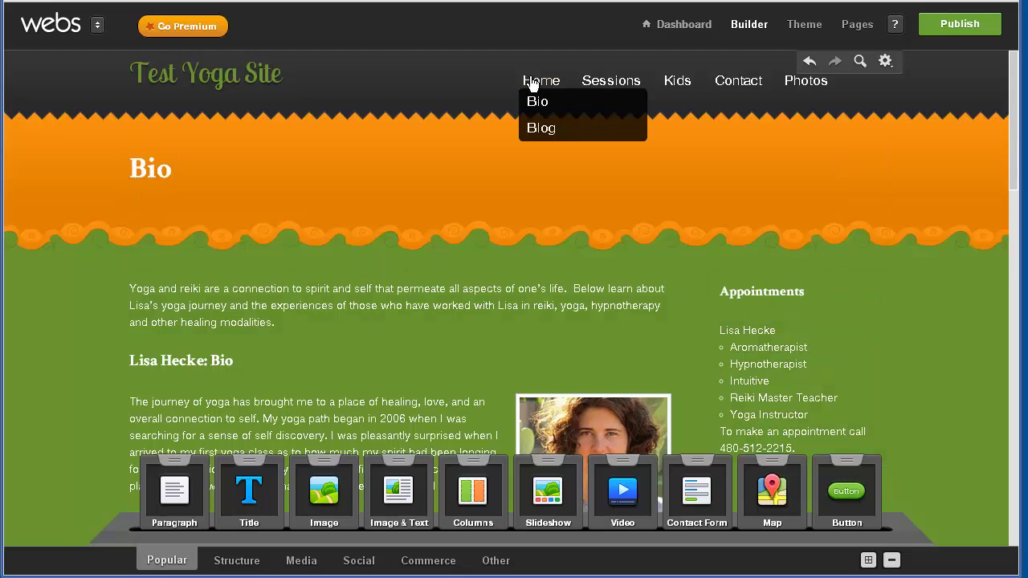
mouse_move(538, 84)
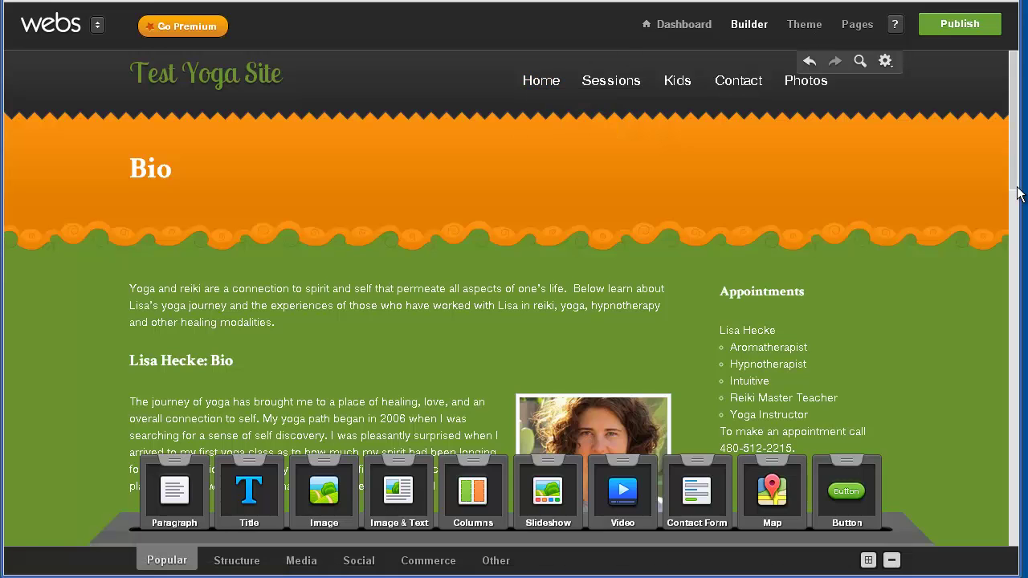
scroll(1010, 199, down, 1)
scroll(1010, 200, down, 2)
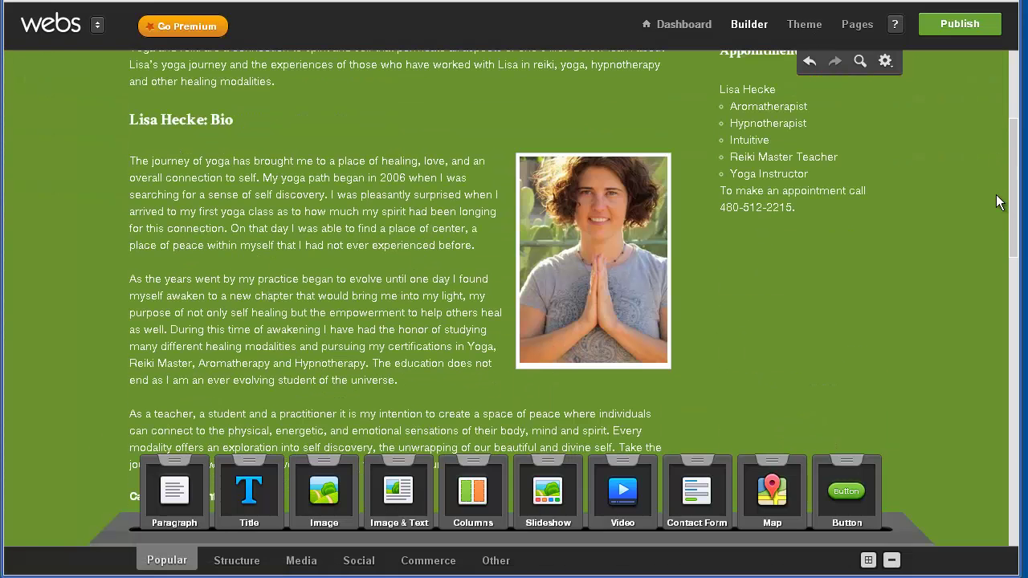
scroll(998, 202, up, 3)
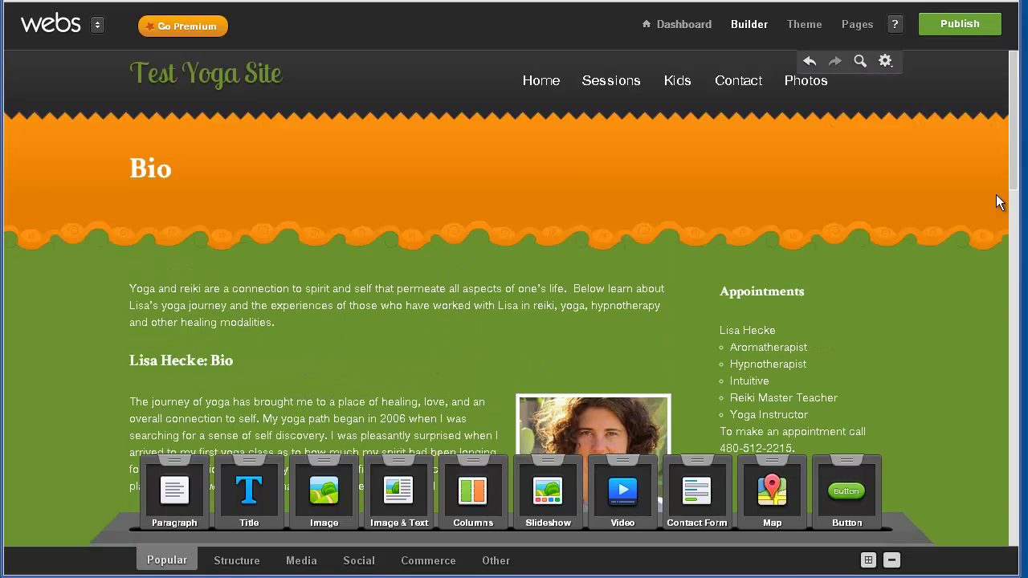